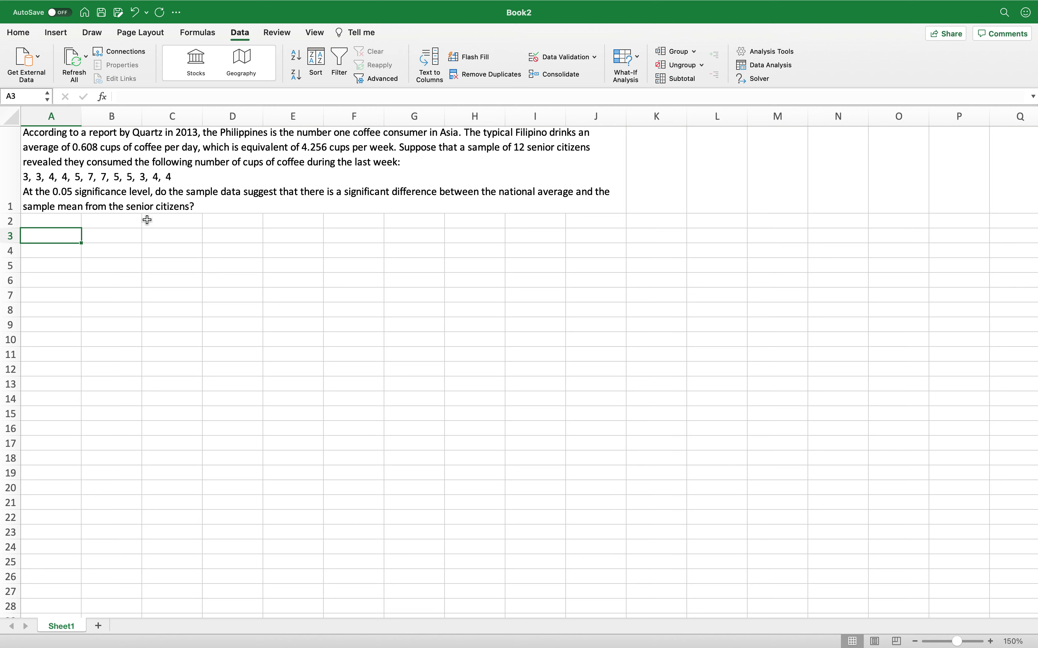
left_click(148, 171)
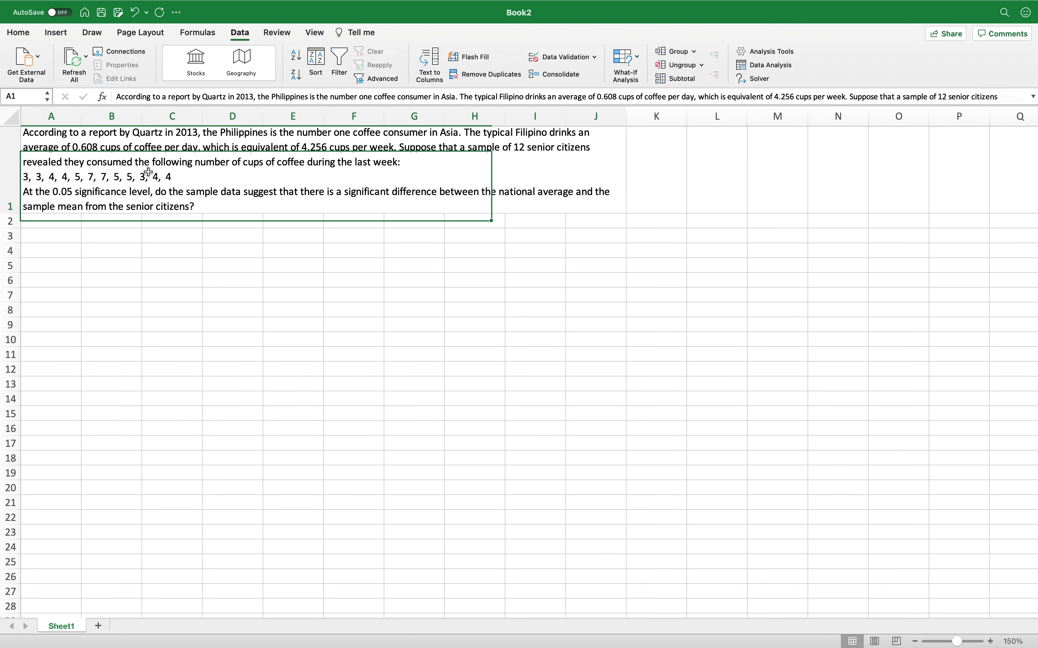
double_click(182, 179)
left_click_drag(188, 194, 6, 186)
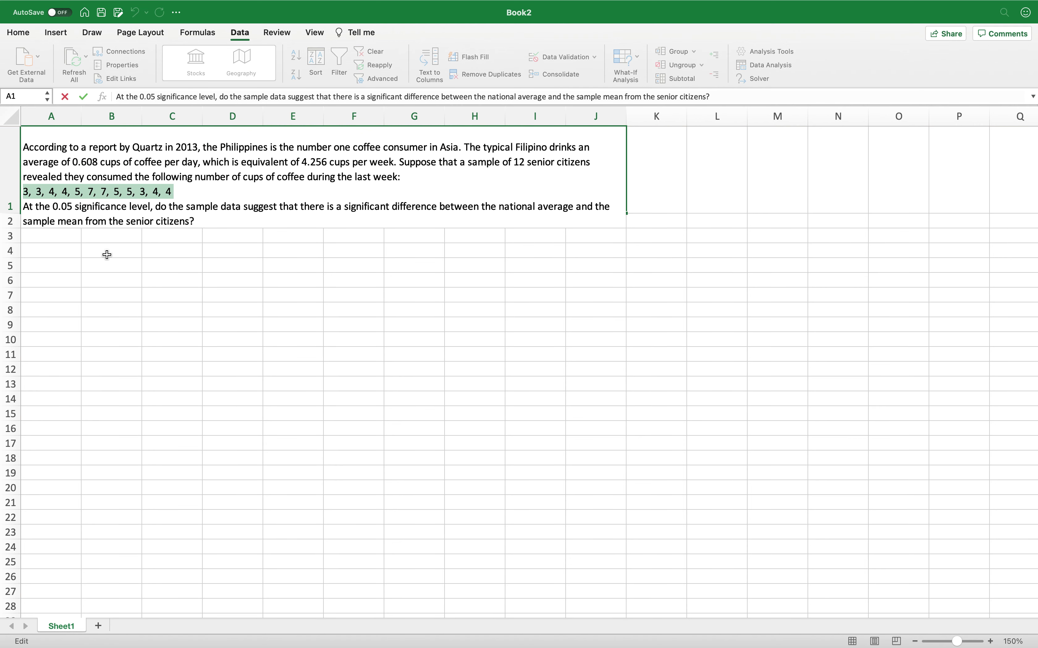
Enter the heading "Step 1:" in cell A3.
left_click(65, 239)
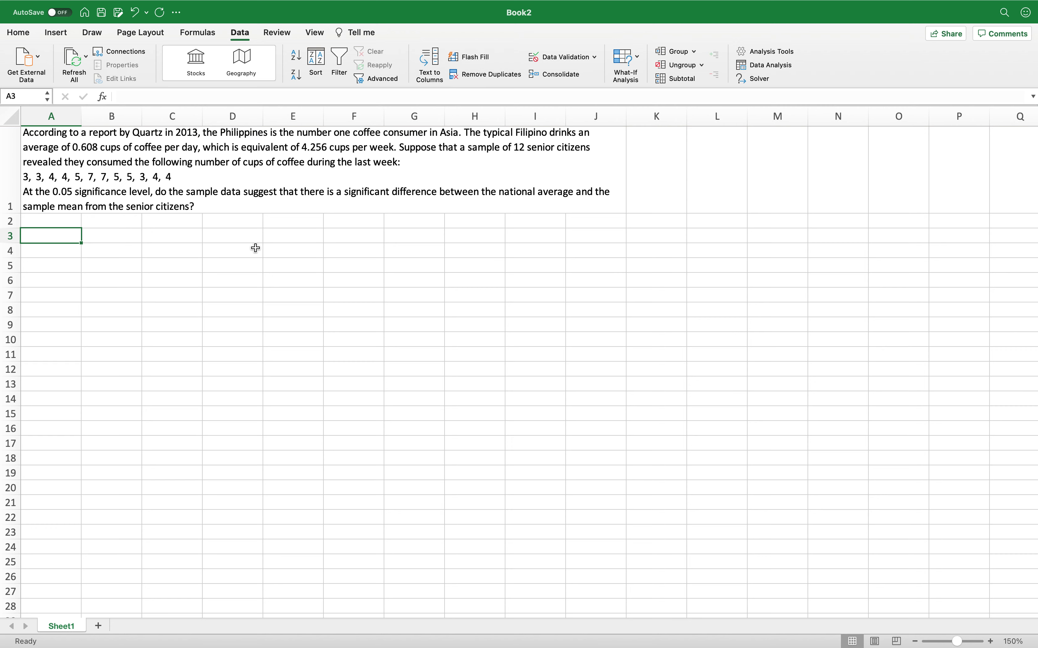
type("Step 1:")
key("Return")
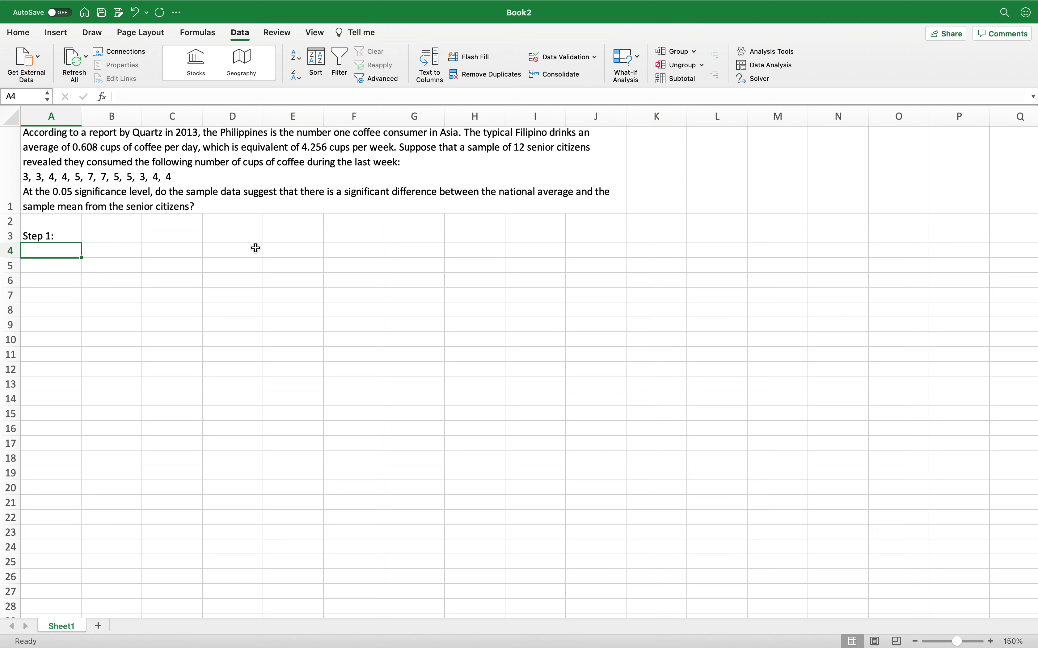
Enter the null hypothesis "Ho: μ=4.256" in A4, inserting μ as a special character.
type("H0")
key("BackSpace")
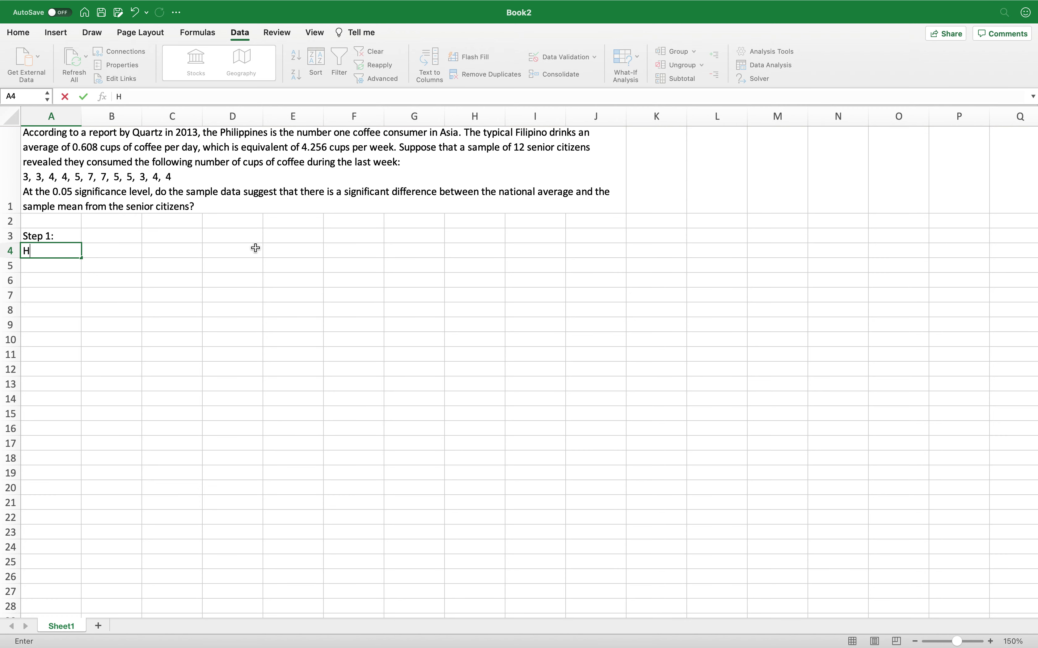
type("o:")
left_click(64, 34)
left_click(987, 77)
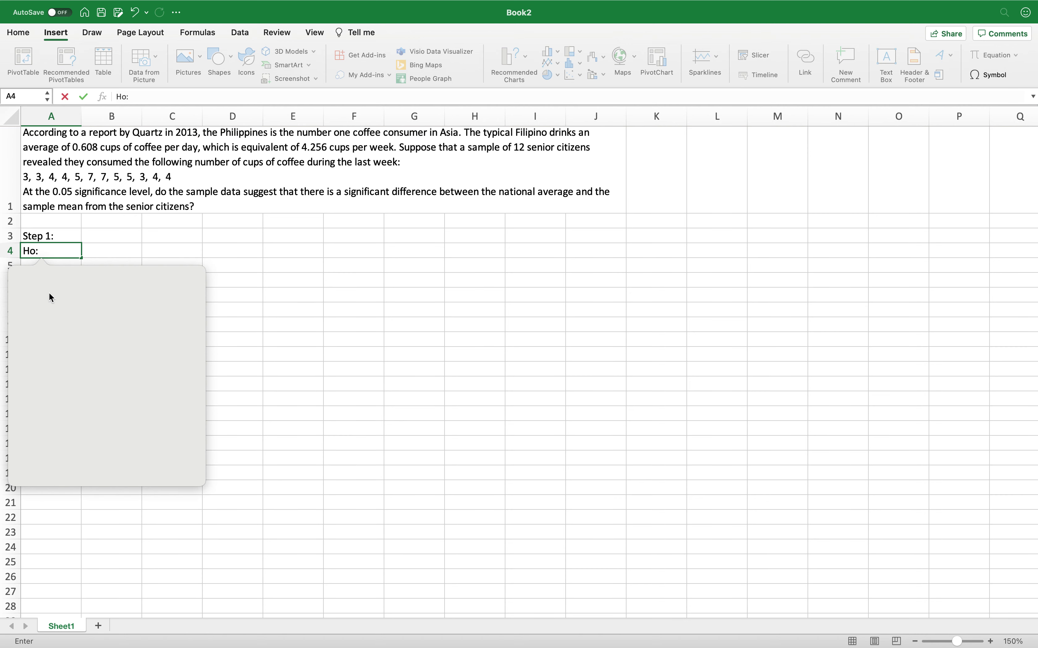
left_click(192, 295)
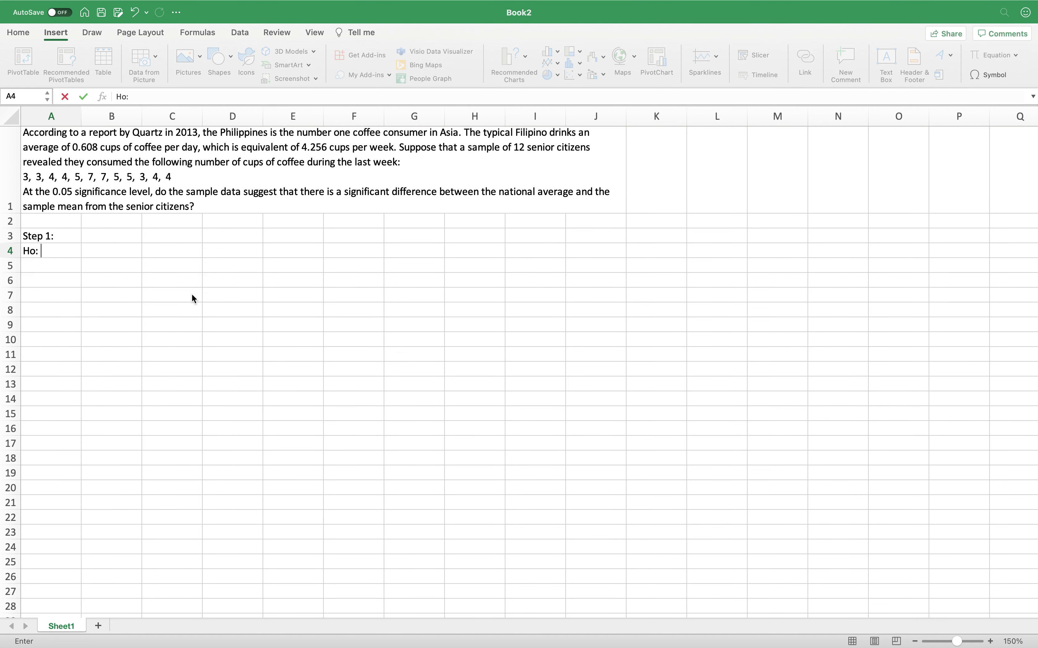
key("ctrl+super+space")
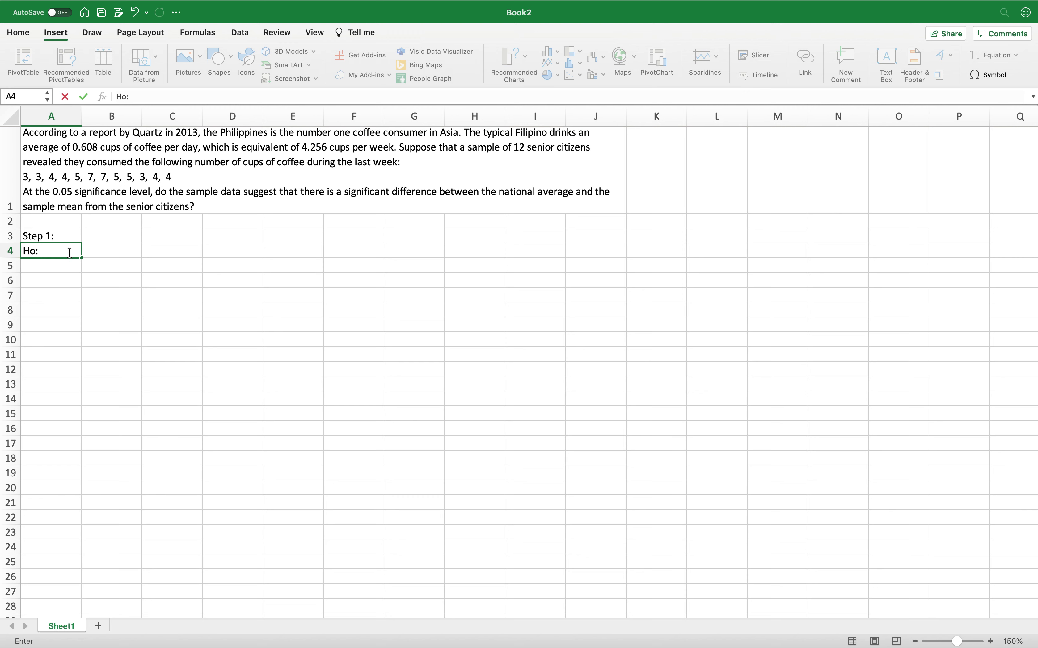
key("ctrl+super+space")
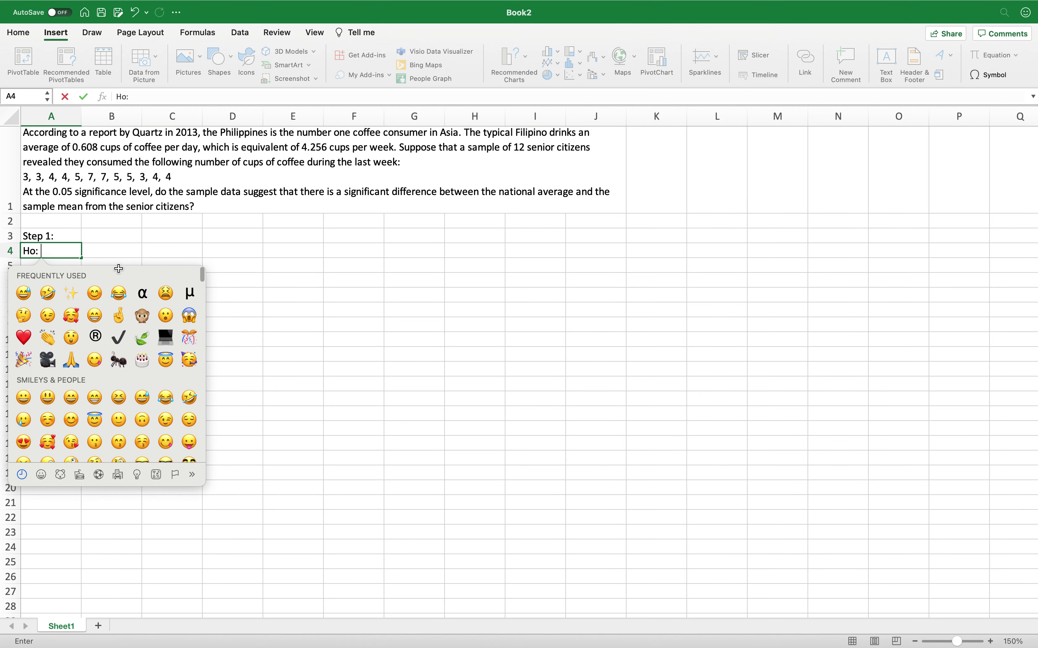
left_click(189, 294)
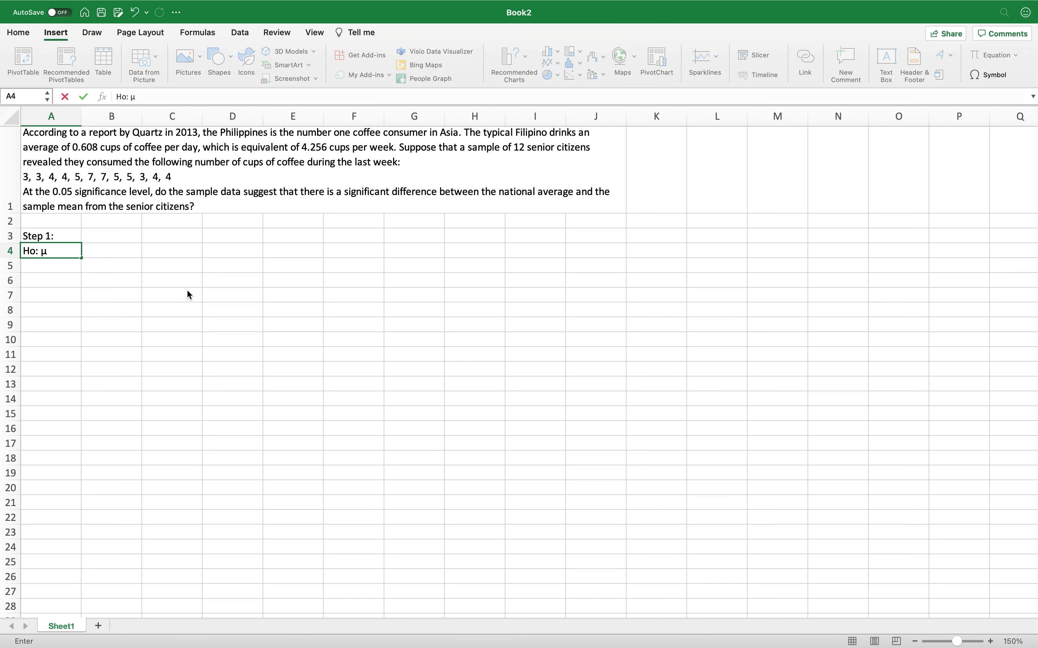
type("=4.256")
key("Return")
Enter the alternative hypothesis label "H1:" in cell A5.
type("H1")
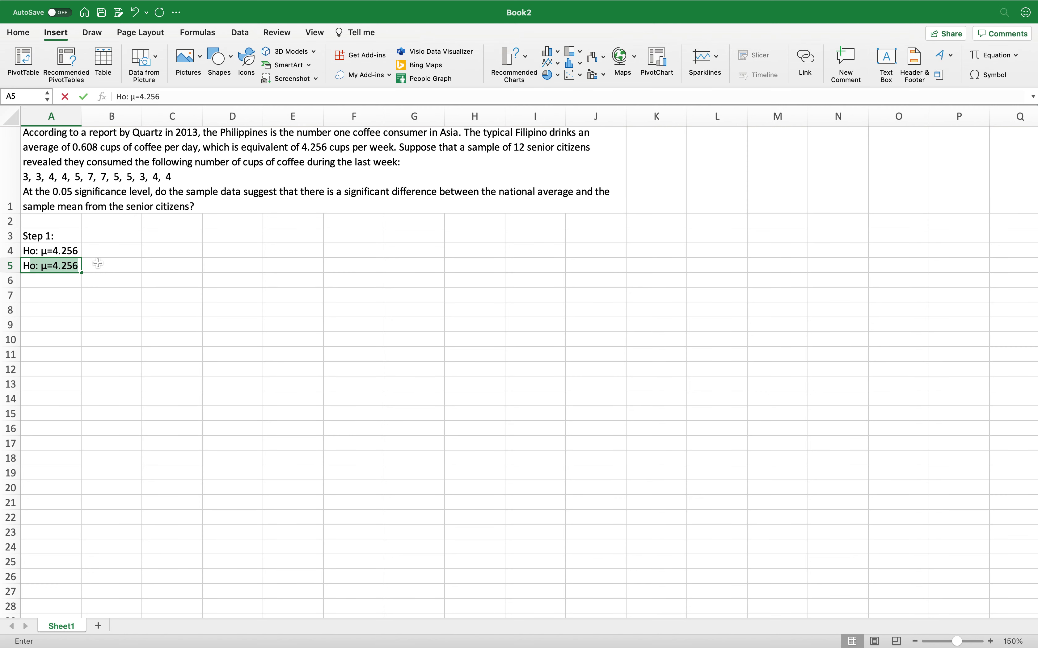
type(":")
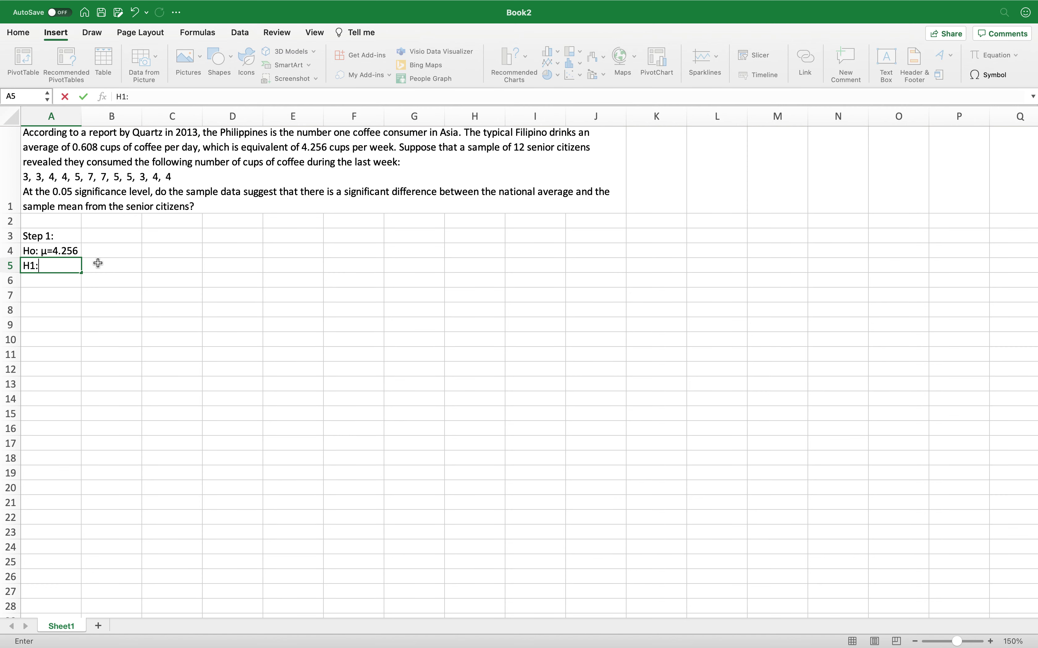
left_click(45, 252)
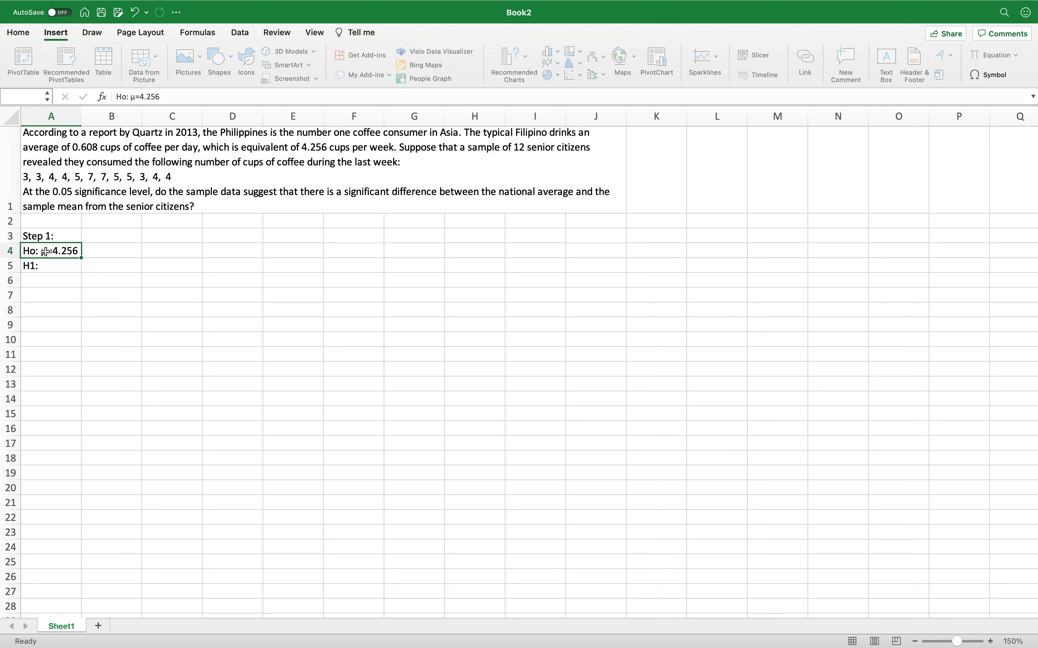
Complete the alternative hypothesis in A5 as "H1: μ≠4.256", copying the μ symbol from A4.
double_click(46, 251)
key("shift+End")
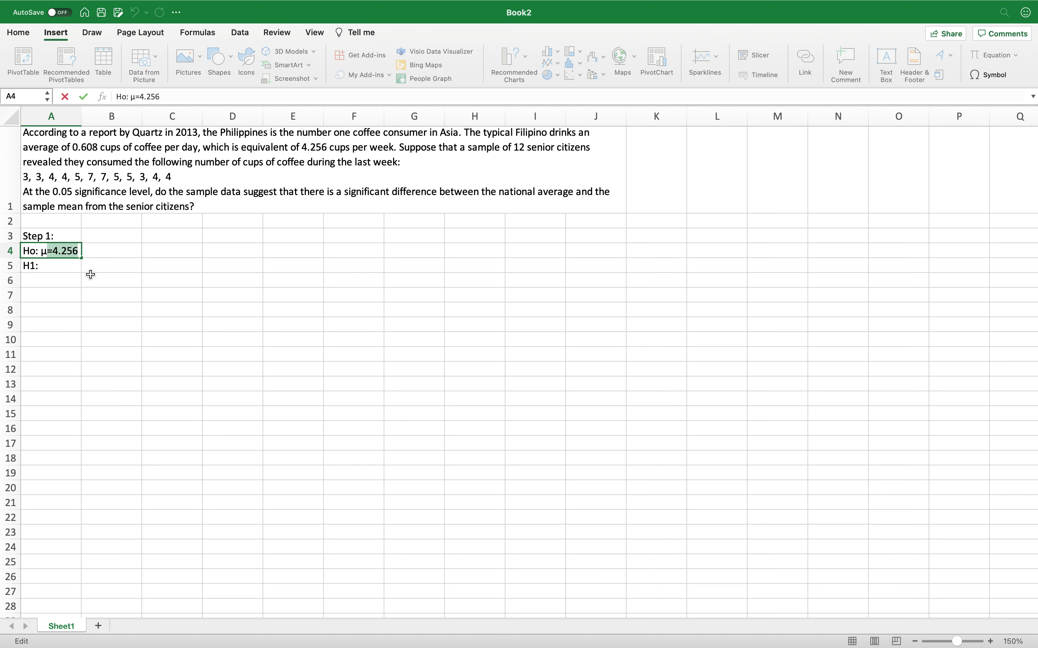
key("shift+Left")
key("shift+Left")
key("shift+Left")
key("shift+Left")
key("shift+Left")
key("shift+Left")
key("shift+Left")
key("super+c")
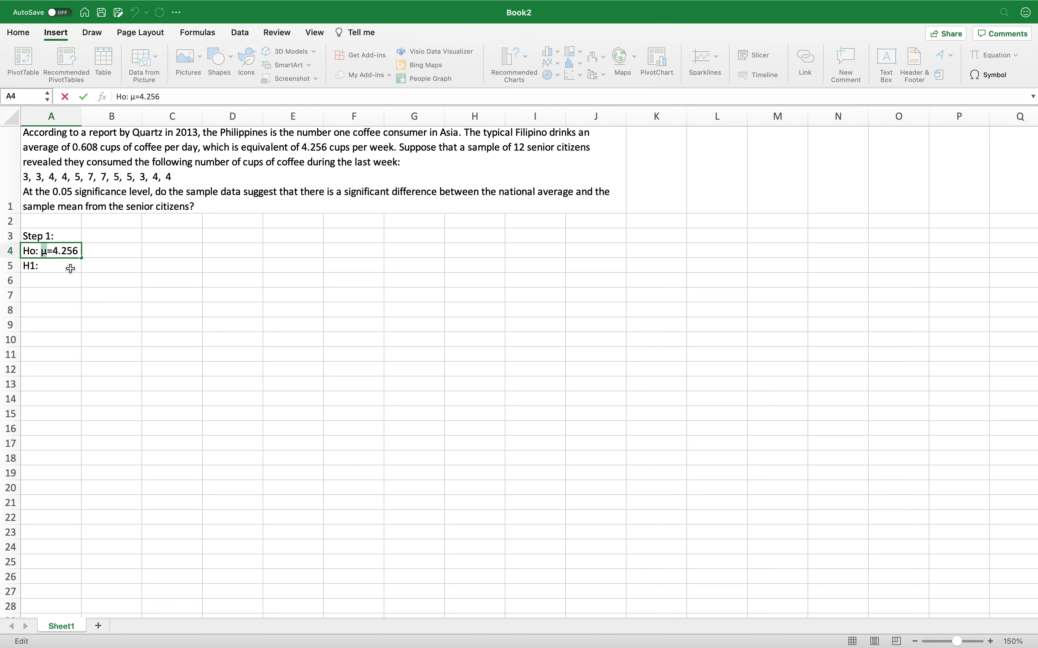
left_click(71, 268)
double_click(71, 268)
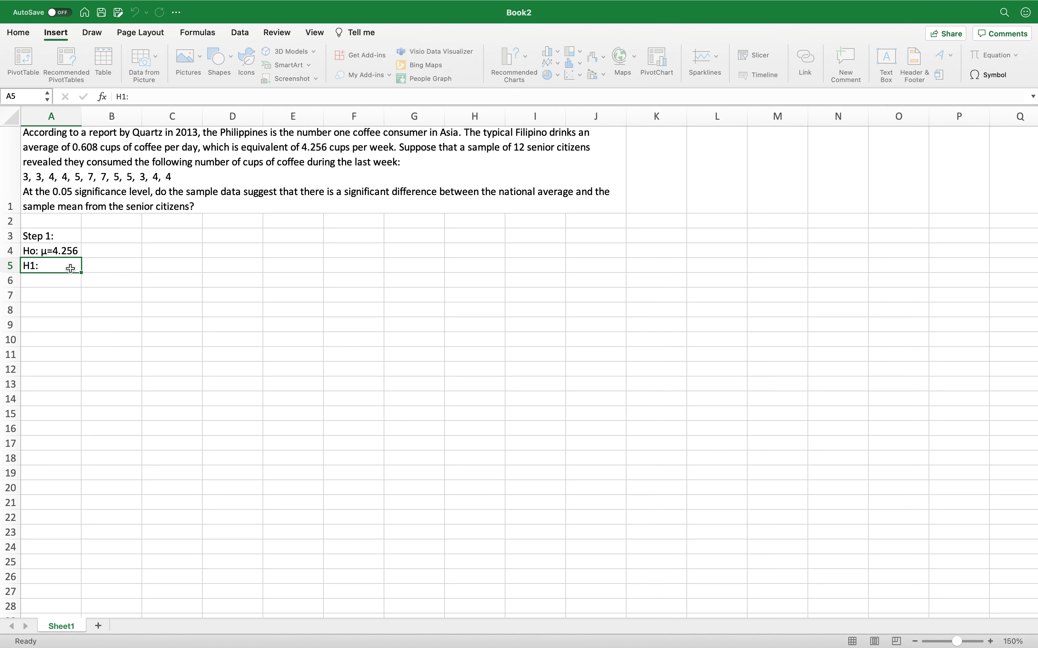
key("super+v")
type("≠4.25")
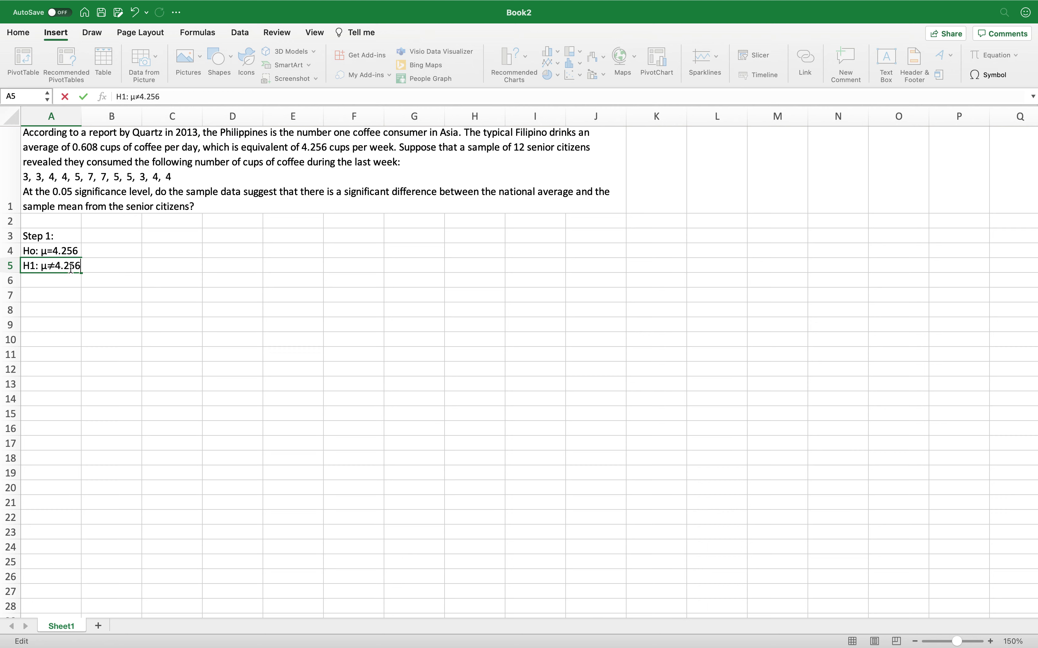
key("Return")
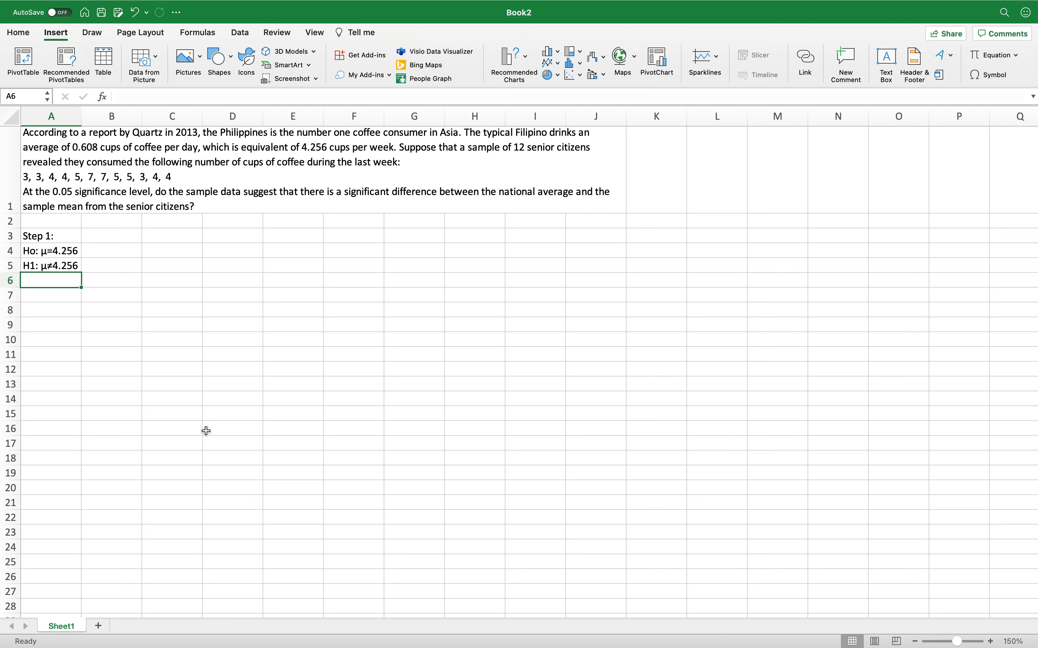
Enter the heading "Step 2:" in C3 and the column title "Cups of Coffee" in C4.
key("Right")
key("Right")
key("Up")
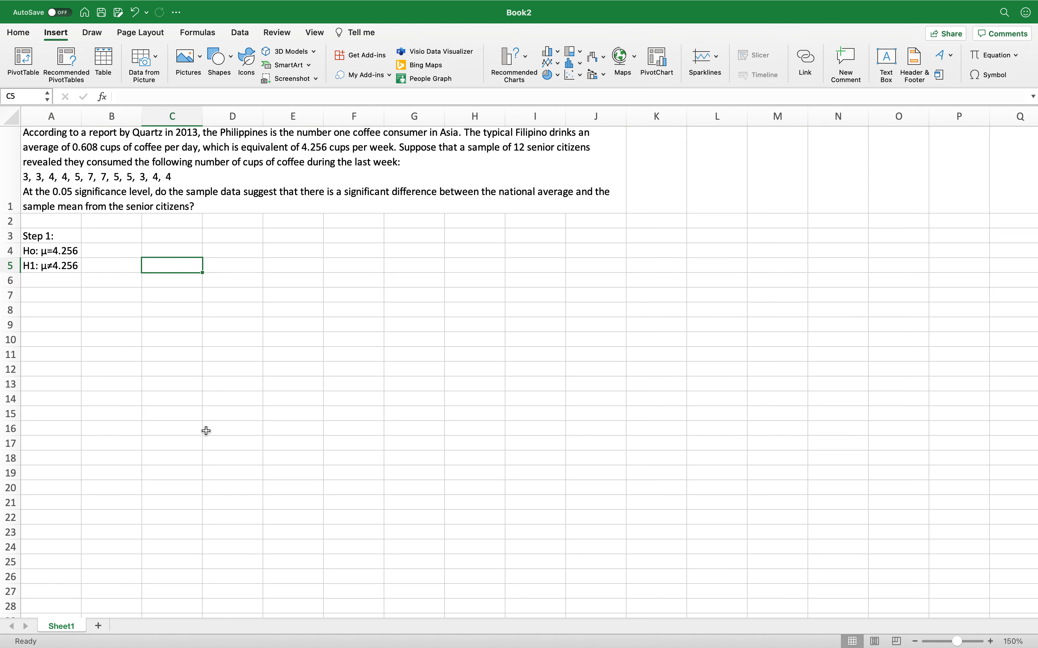
key("Right")
key("Up")
key("Up")
key("Left")
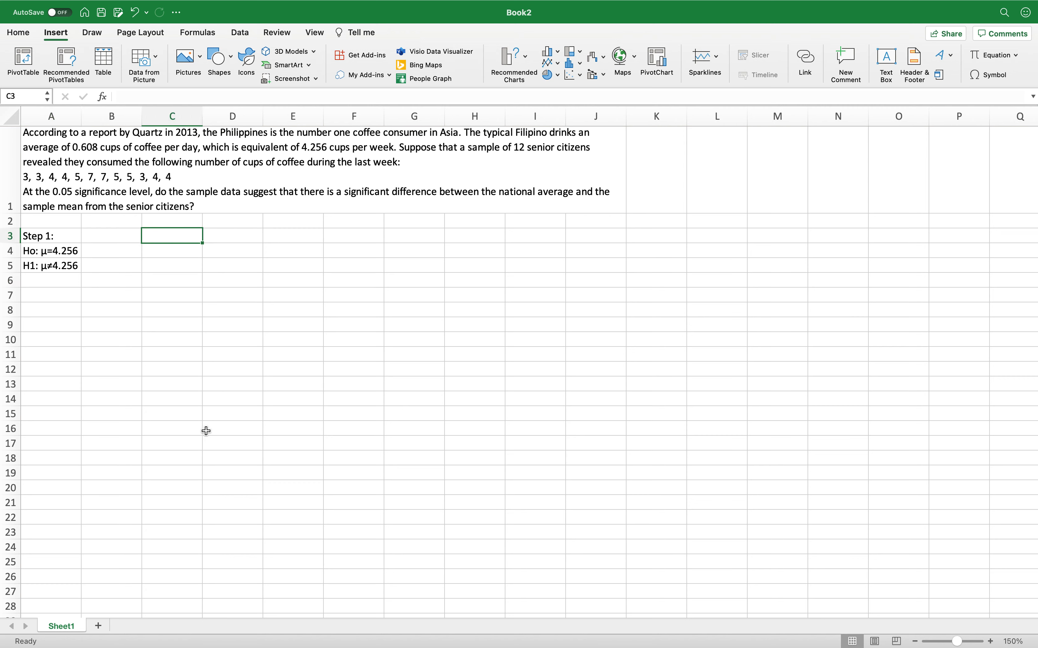
type("Step 2:")
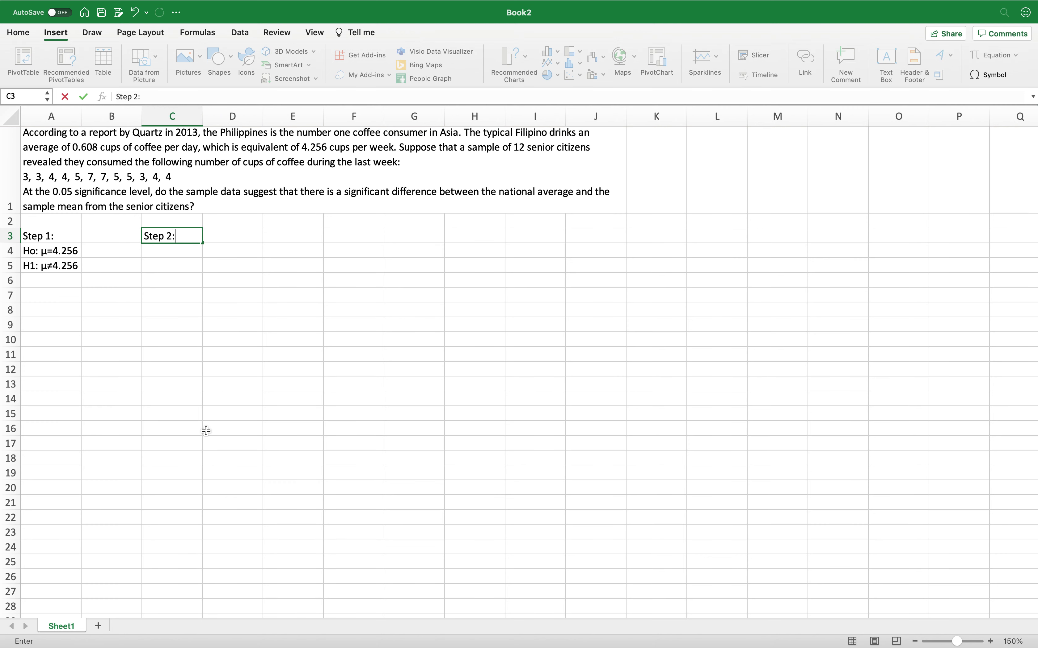
key("Return")
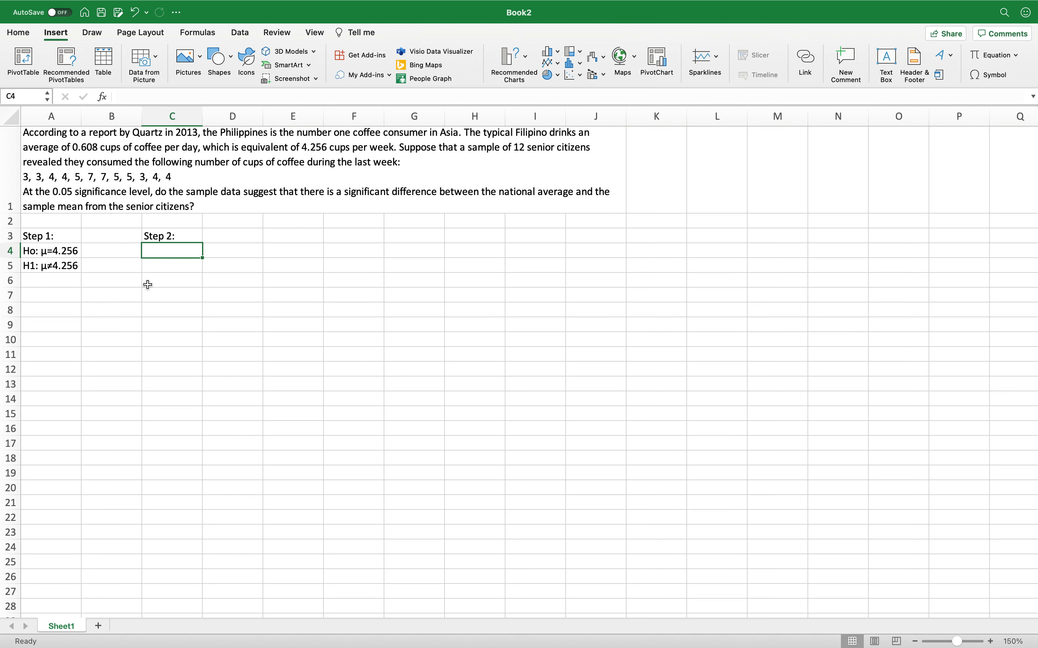
type("Cups of Coffee")
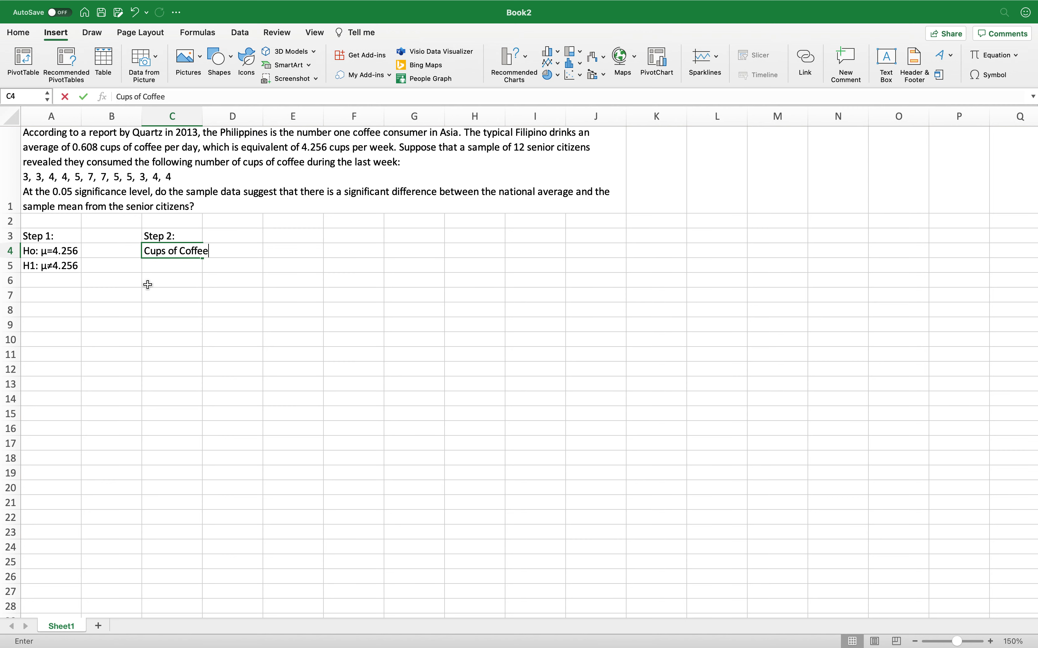
key("Return")
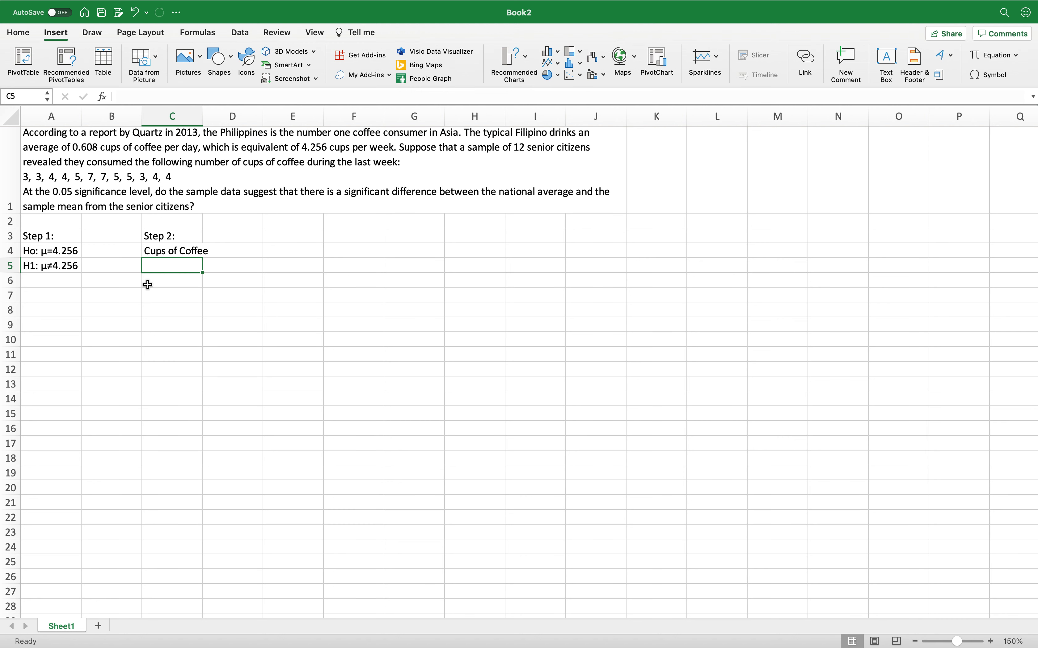
Enter the sample values 3, 3, 4, 4, 5, 7, 7, 5, 5, 3, 4, 4 down C5:C16.
type("3")
key("Return")
type("3")
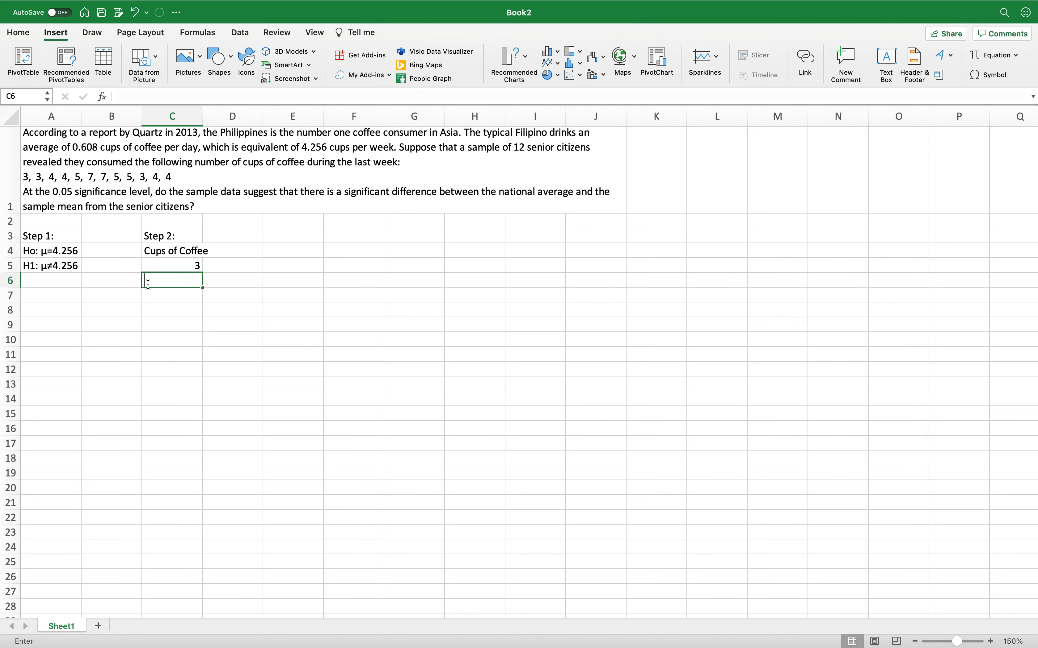
key("Return")
type("4")
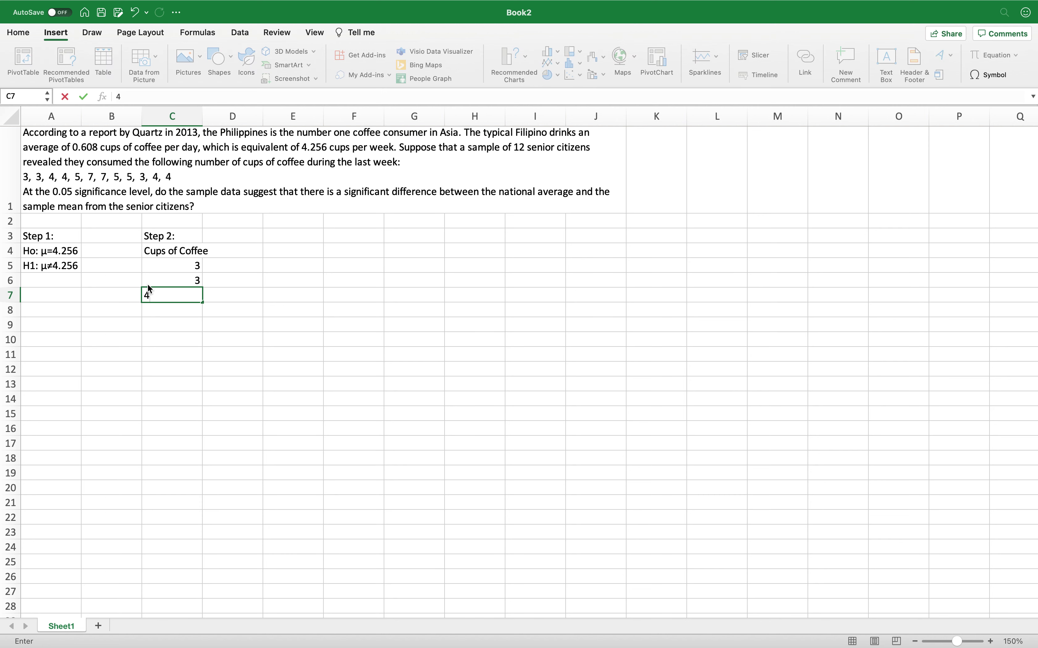
key("Return")
type("4")
key("Return")
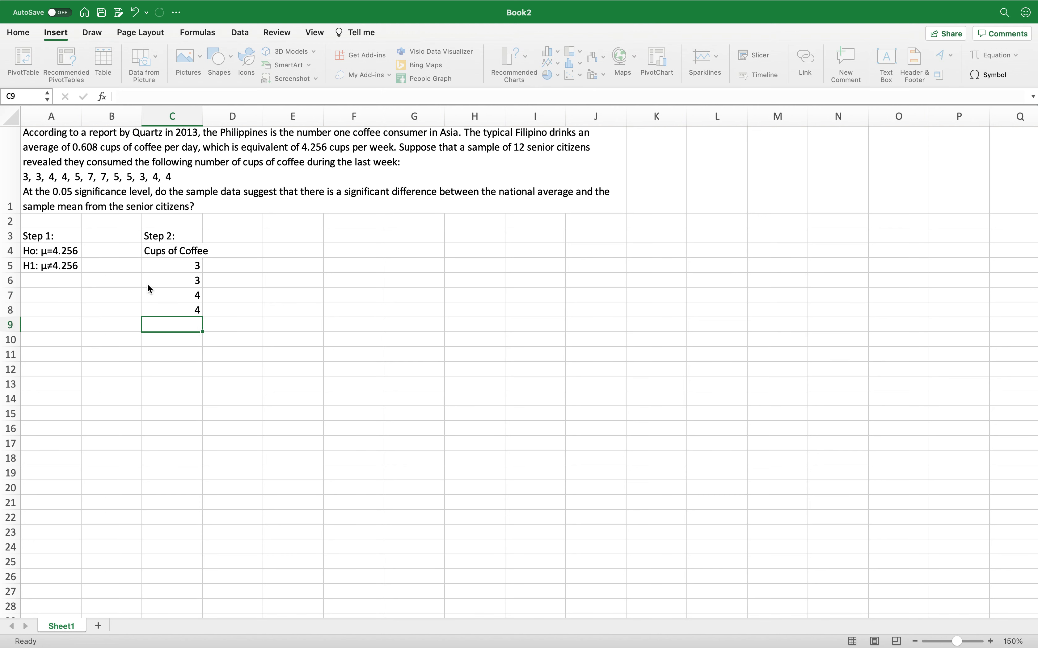
type("5")
key("Return")
type("7")
key("Return")
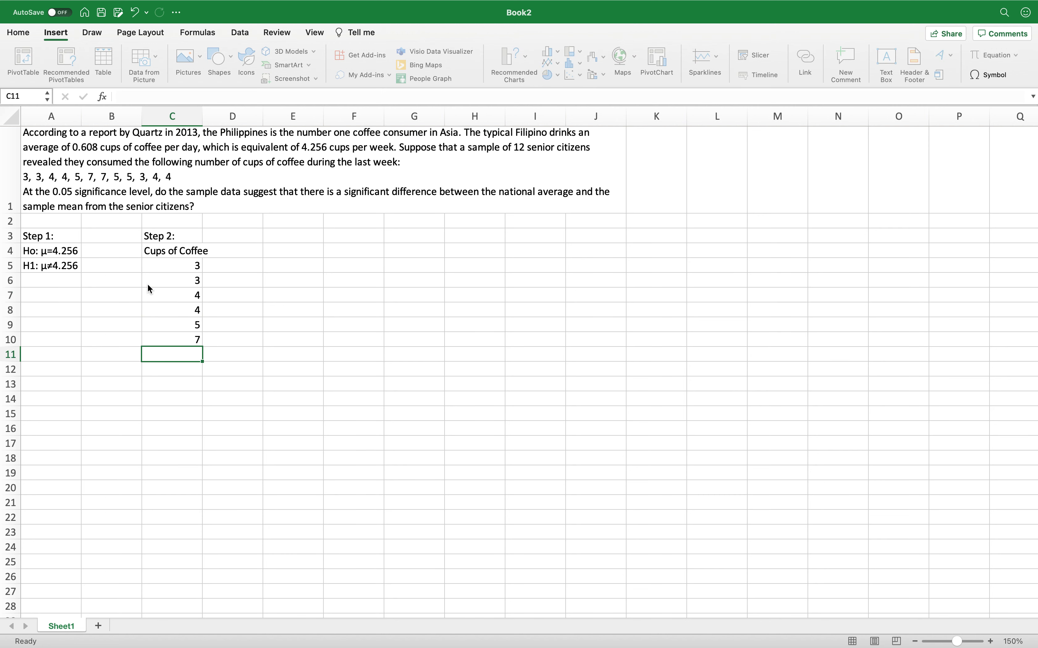
type("7")
key("Return")
type("5")
key("Return")
type("5")
key("Return")
type("3")
key("Return")
type("4")
key("Return")
type("4")
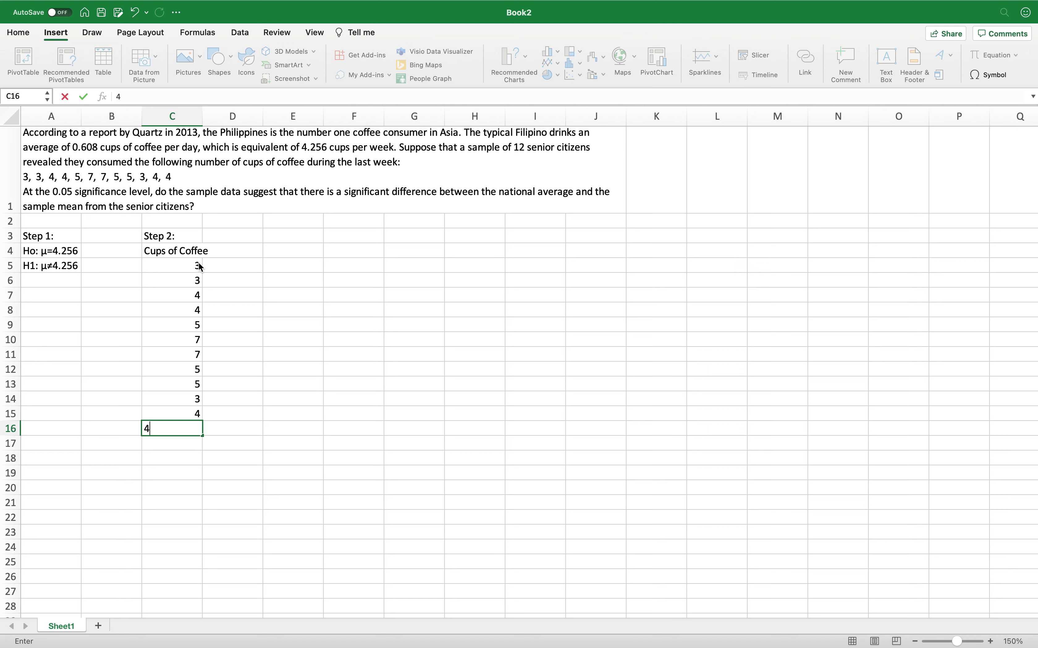
key("Return")
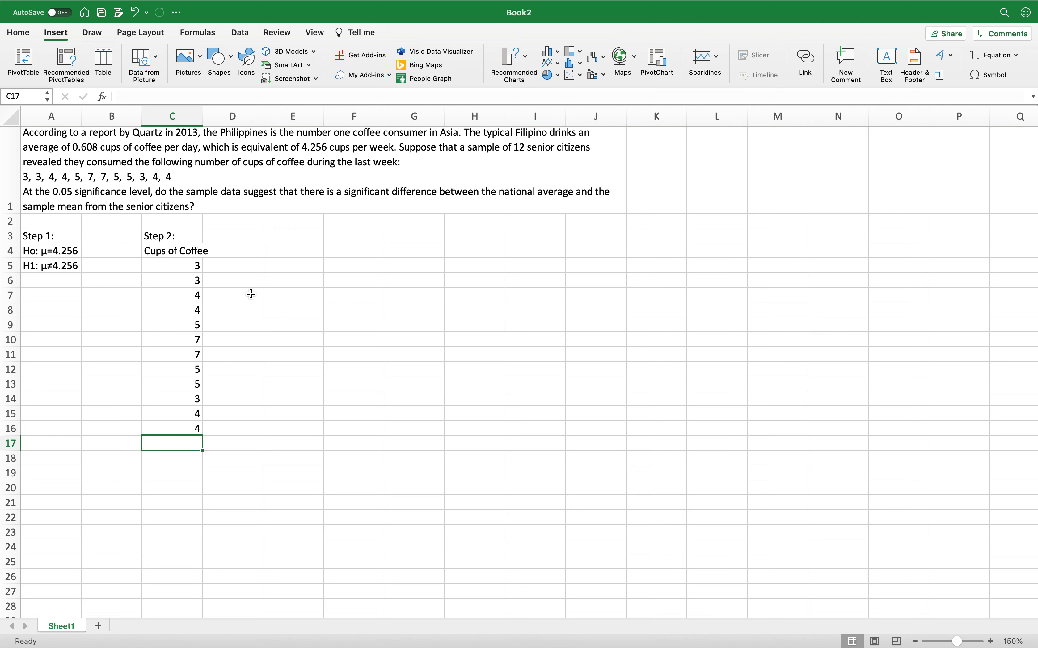
Widen column C to fit its contents and enter the column title "Dummy" in D4.
left_click(197, 116)
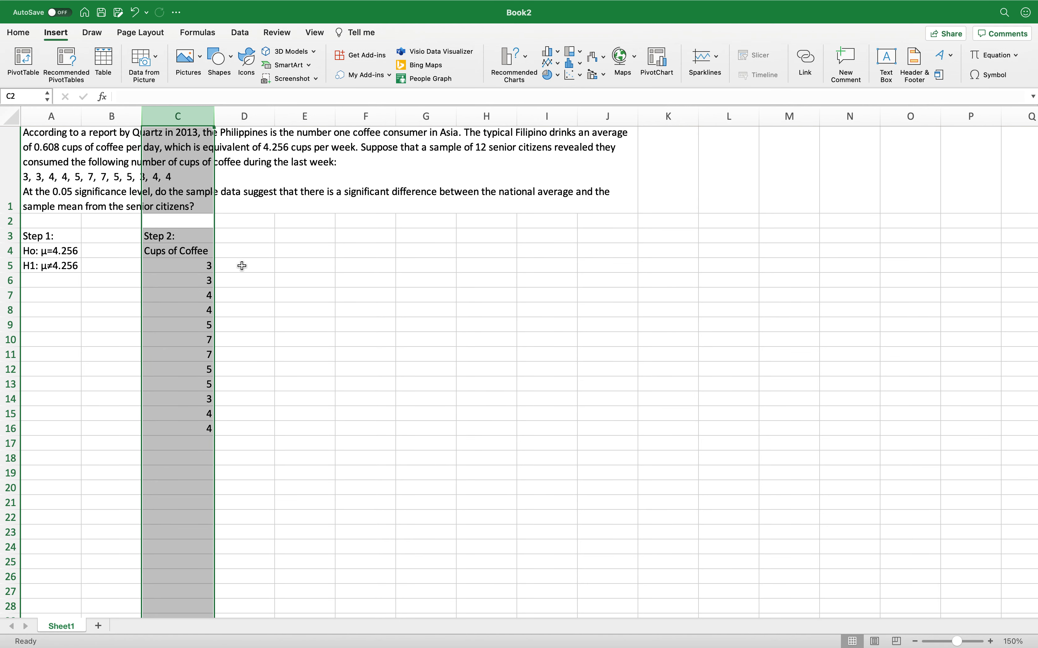
left_click(253, 251)
type("Dummy")
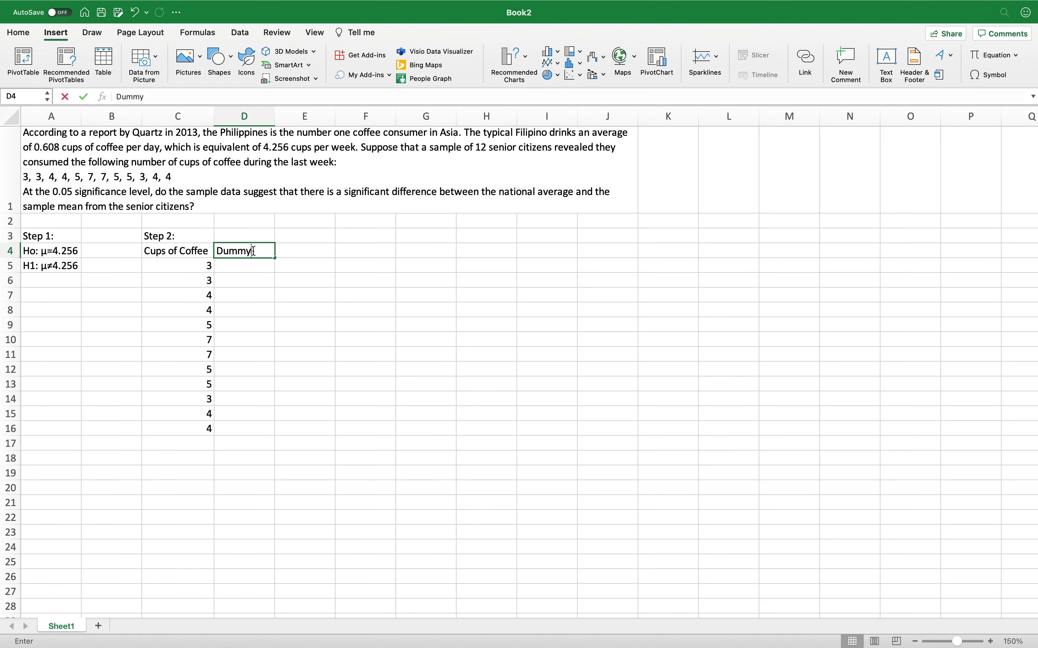
key("Return")
Fill the Dummy column with the value 0 in each cell from D5 to D9.
type("0")
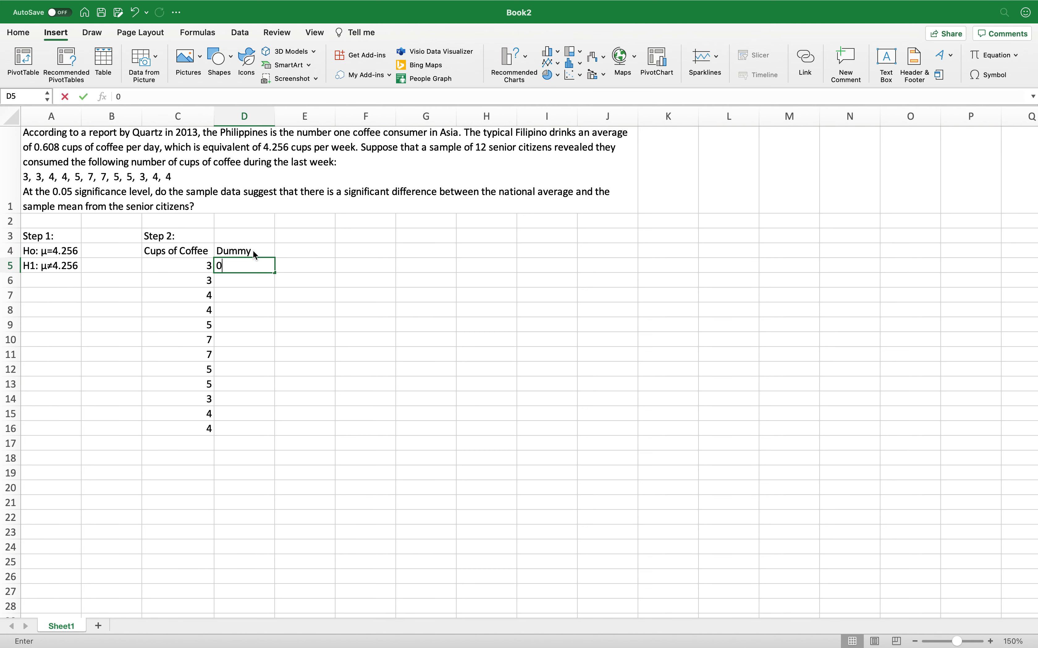
key("Return")
type("0")
key("Return")
type("0")
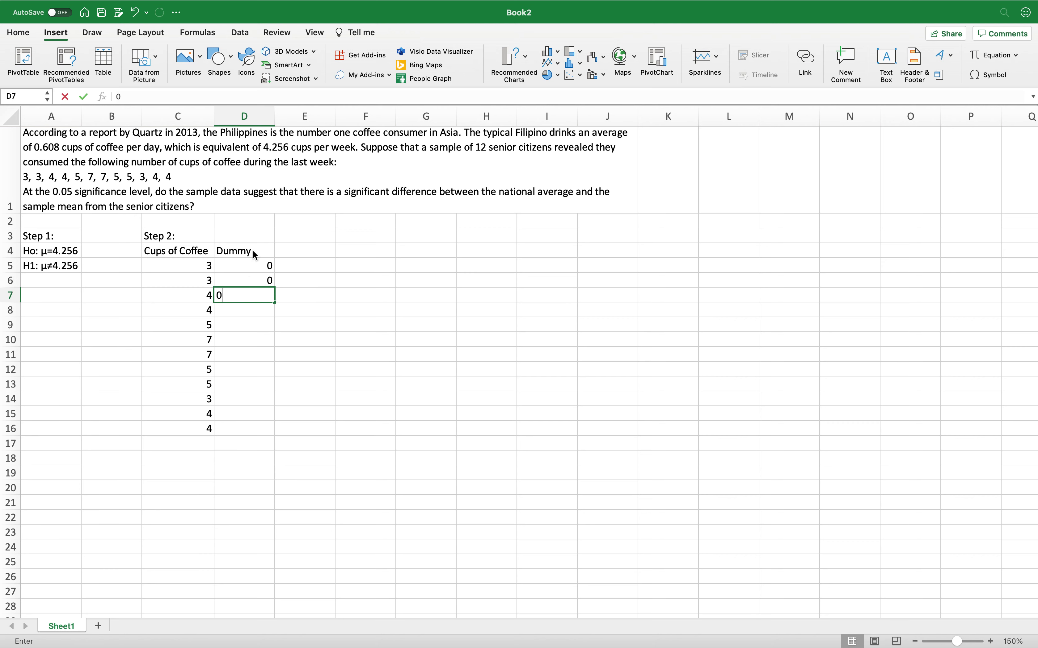
key("Return")
type("0")
key("Return")
type("0")
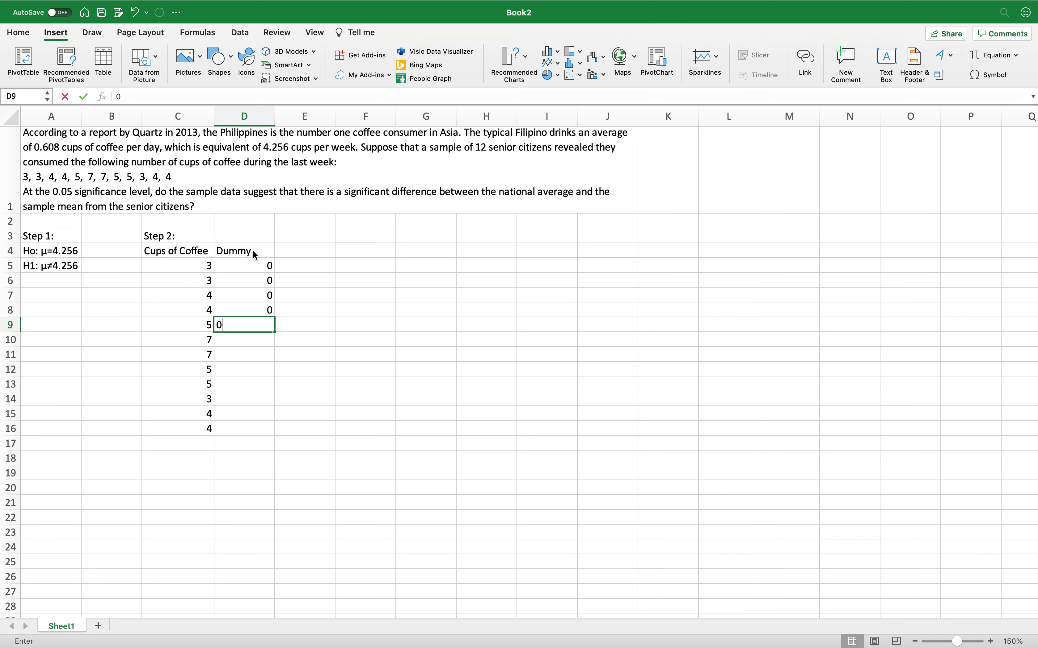
key("Return")
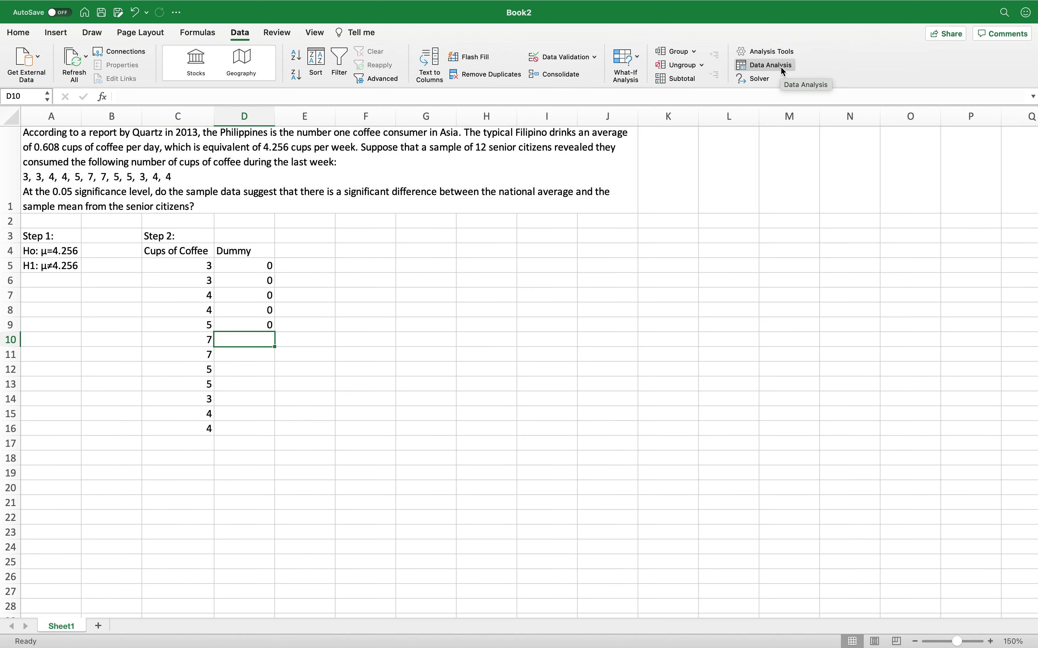
Make sure the Analysis ToolPak add-in is enabled and start the t-Test: Two-Sample Assuming Unequal Variances analysis.
left_click(794, 51)
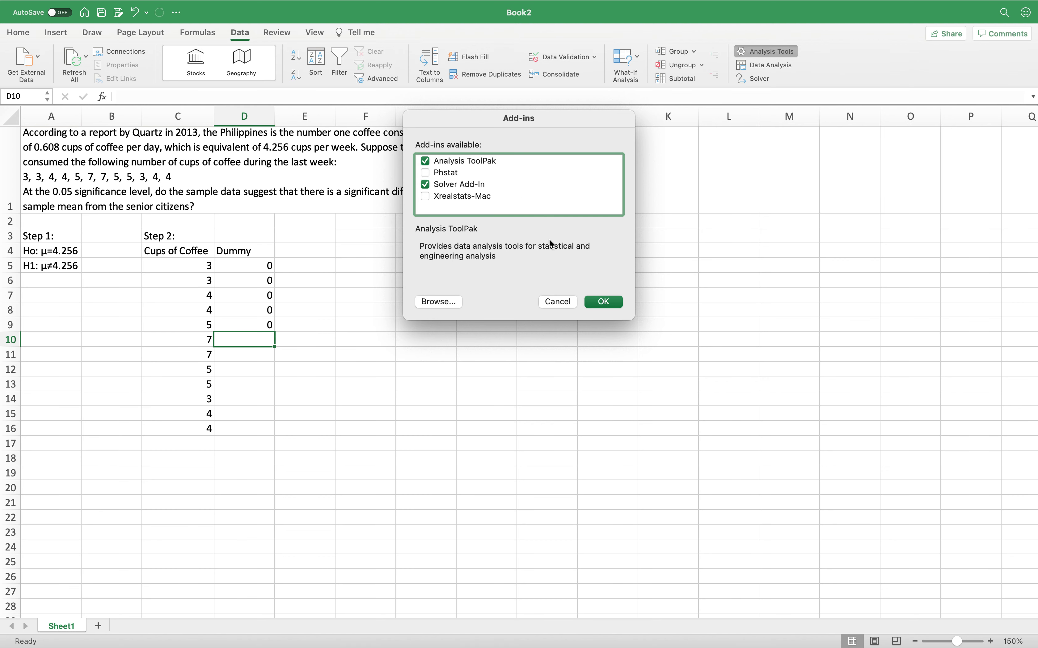
left_click(598, 306)
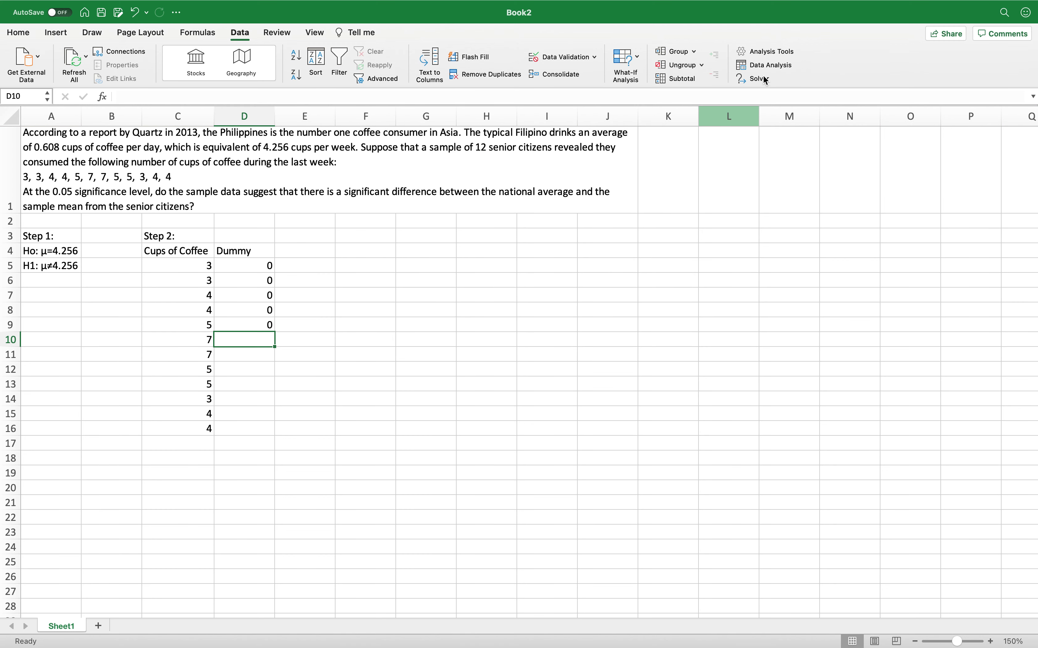
left_click(777, 66)
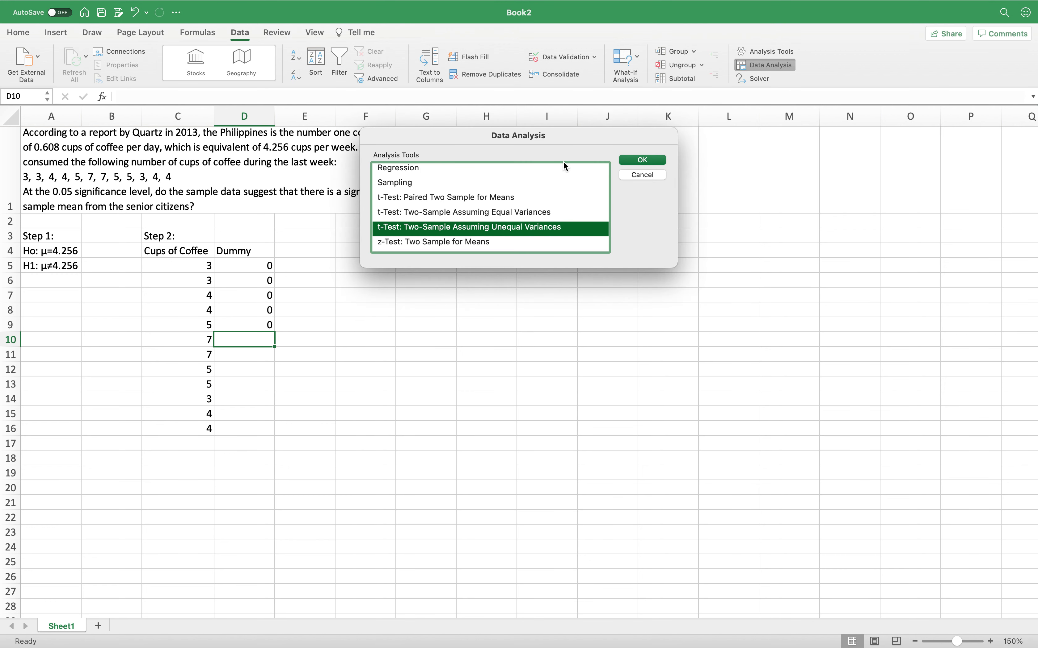
left_click(479, 228)
key("Return")
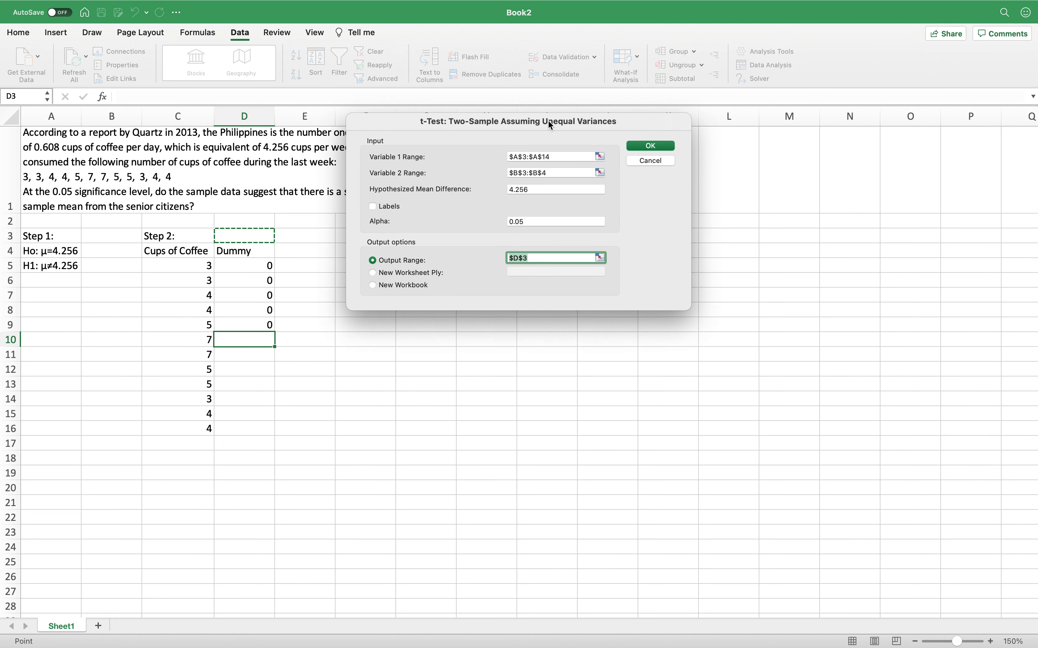
Set the Variable 1 range to C4:C16 and the Variable 2 range to D4:D9, with labels included.
left_click_drag(552, 126, 649, 235)
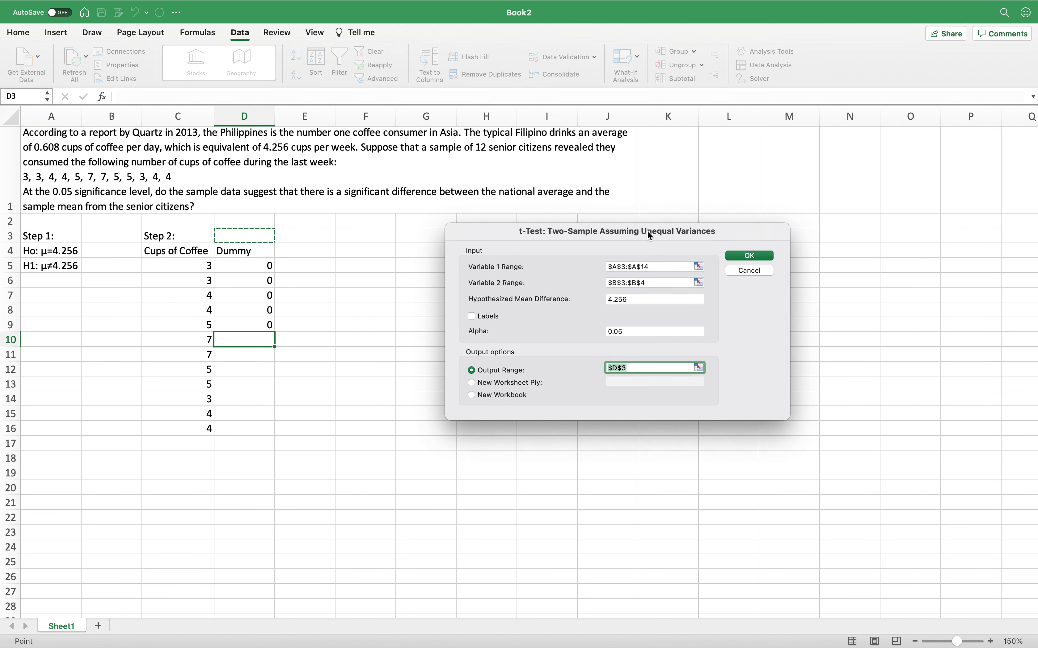
left_click(659, 269)
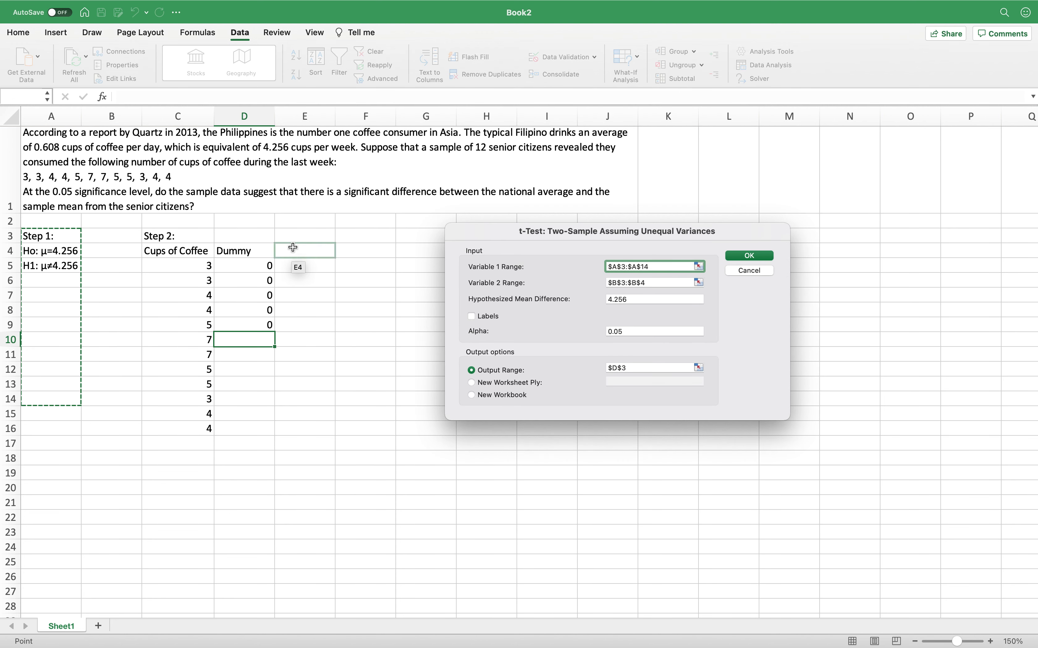
left_click_drag(192, 253, 205, 427)
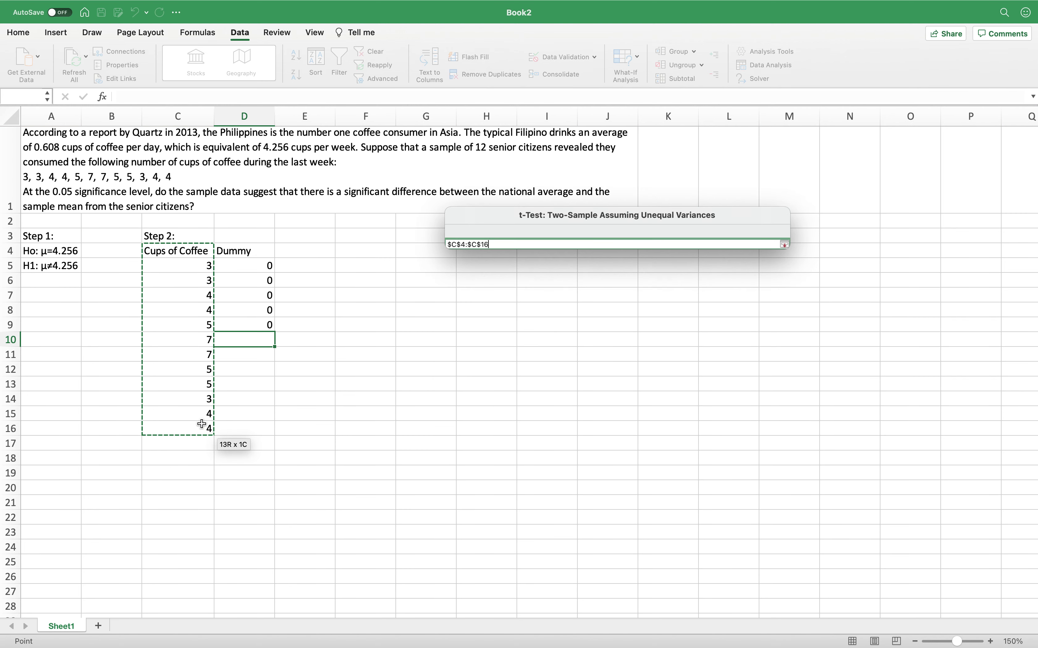
left_click(471, 316)
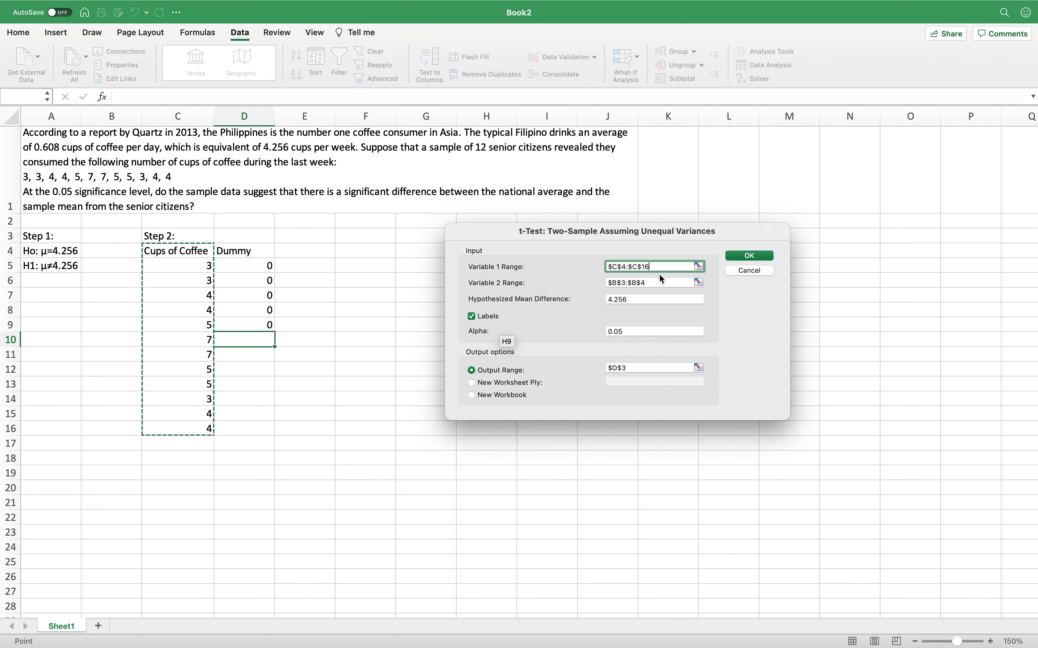
left_click(656, 283)
left_click_drag(247, 253, 261, 327)
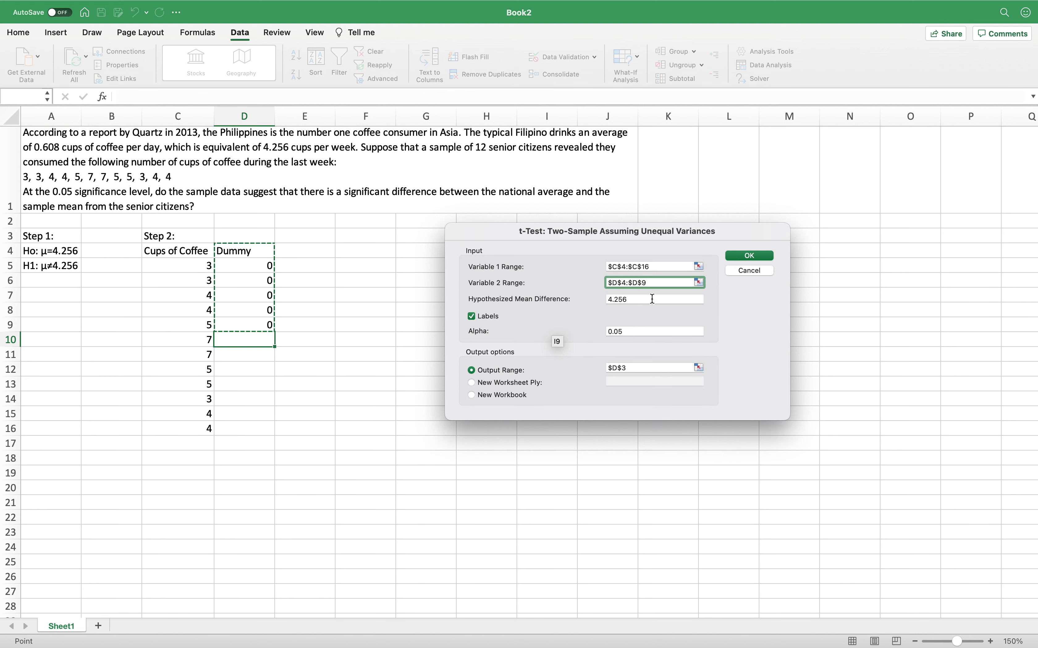
Use 4.256 as the hypothesized mean difference and run the t-test with its output range at F5.
left_click(652, 299)
key("BackSpace")
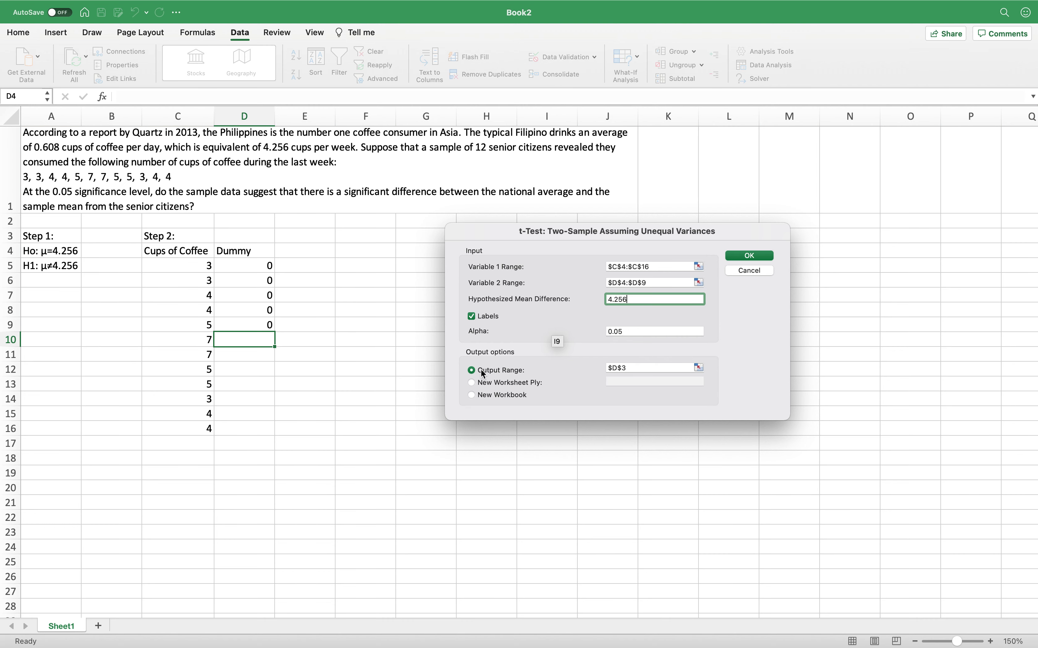
left_click(359, 262)
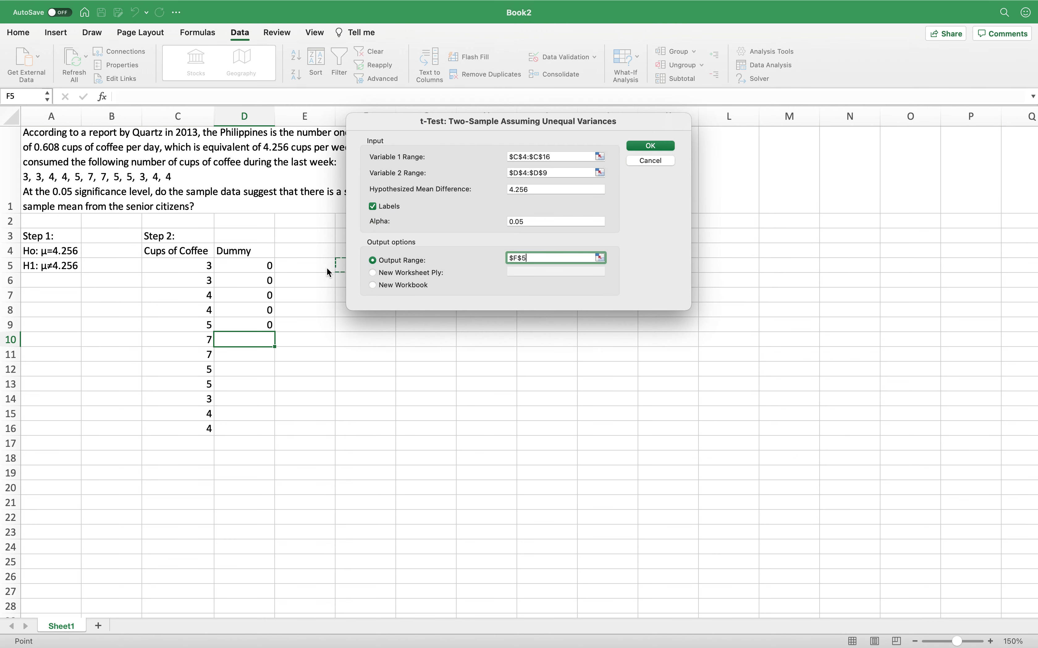
left_click_drag(412, 127, 628, 218)
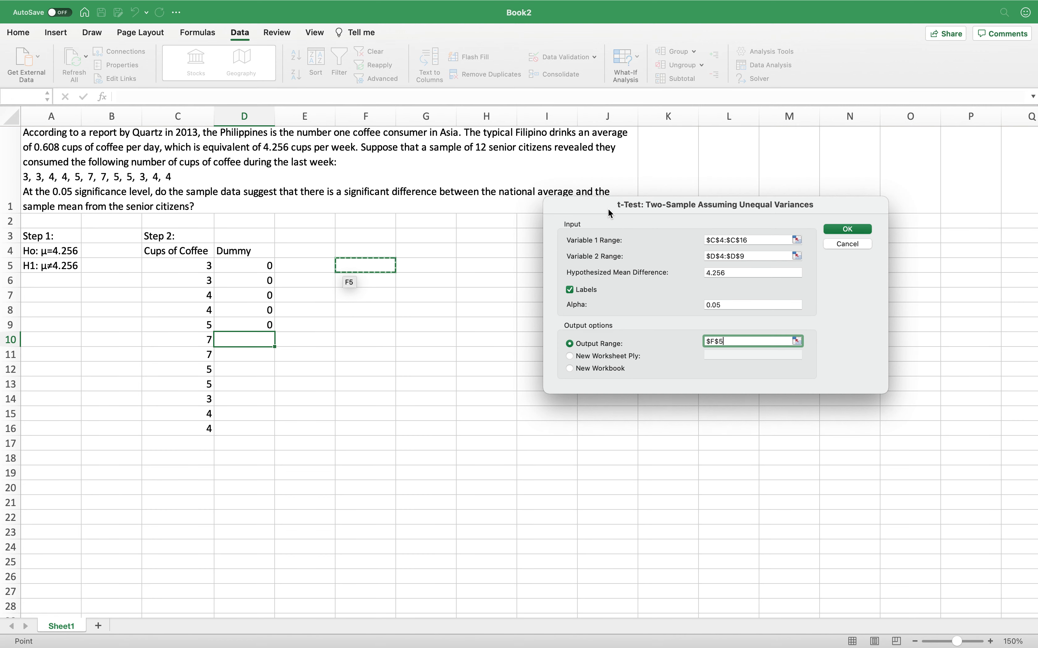
left_click(837, 231)
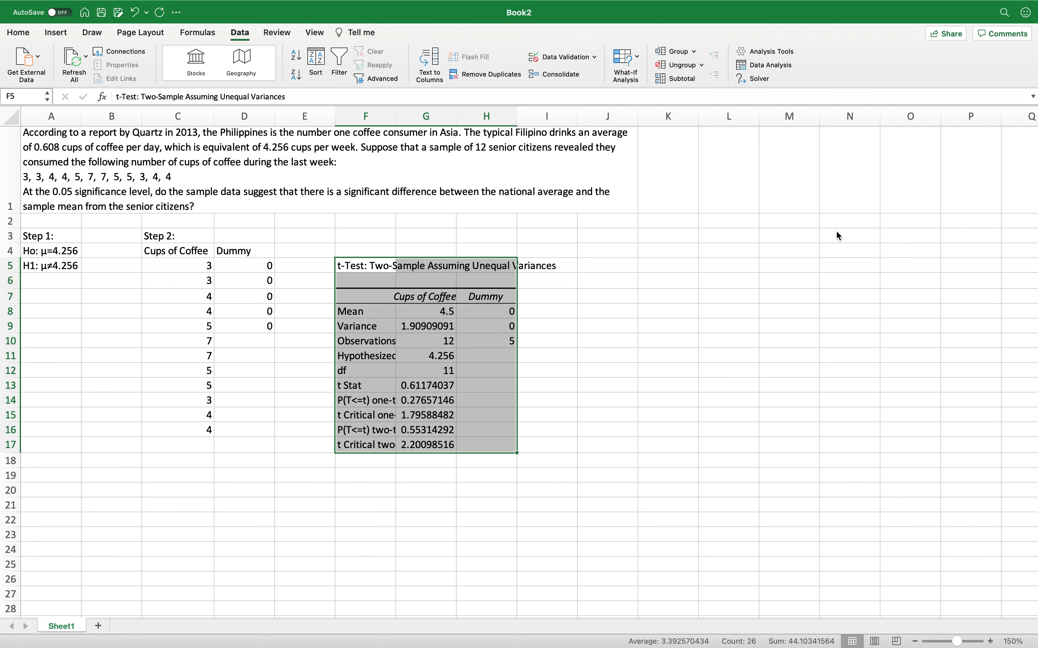
Move the whole t-test results table up one row so that it starts at F4.
key("super+c")
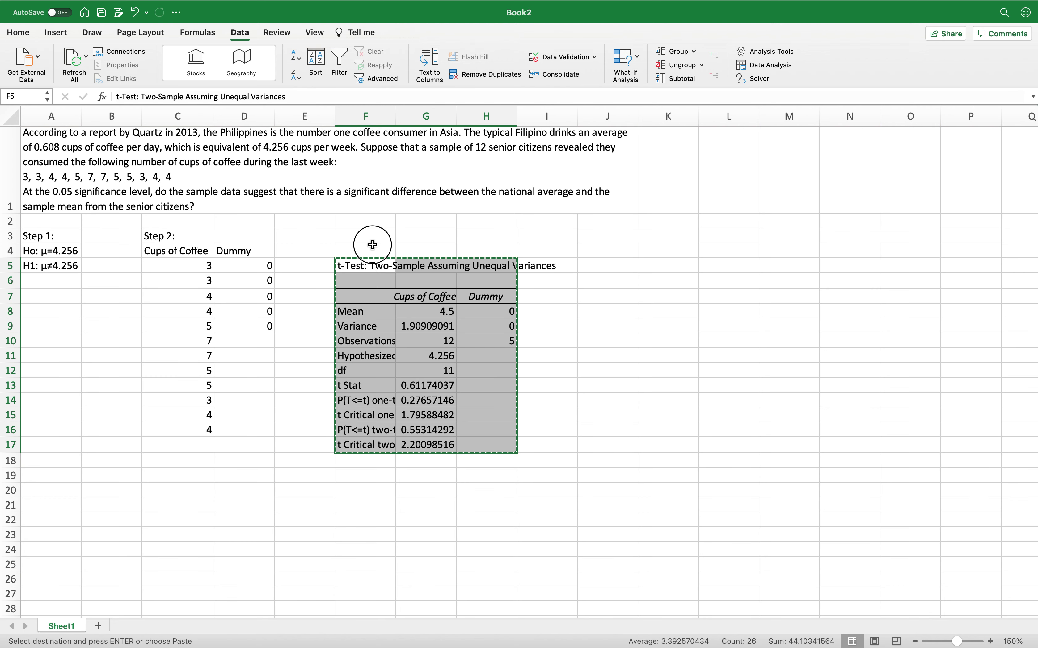
left_click(372, 245)
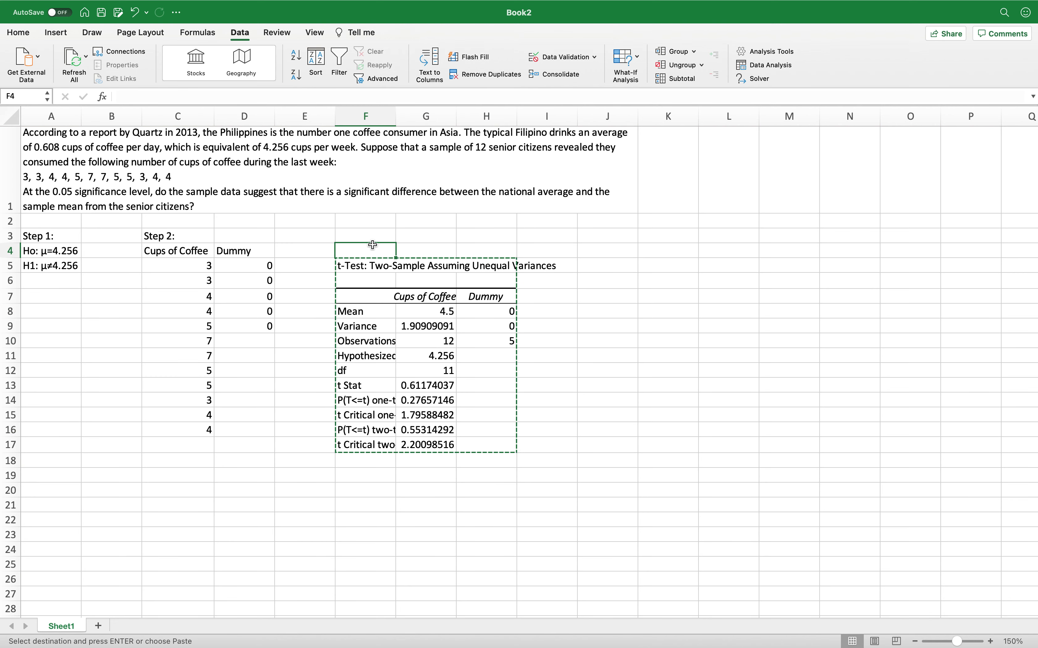
key("super+v")
left_click(353, 444)
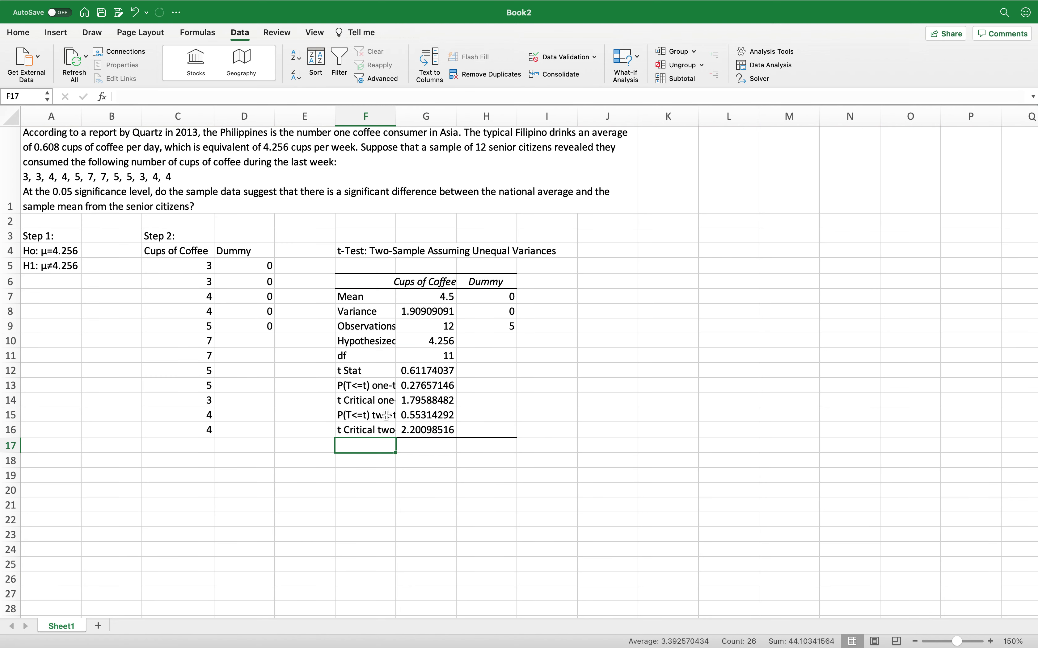
Widen column F to 25.33 so the row labels of the results table fit.
left_click(379, 116)
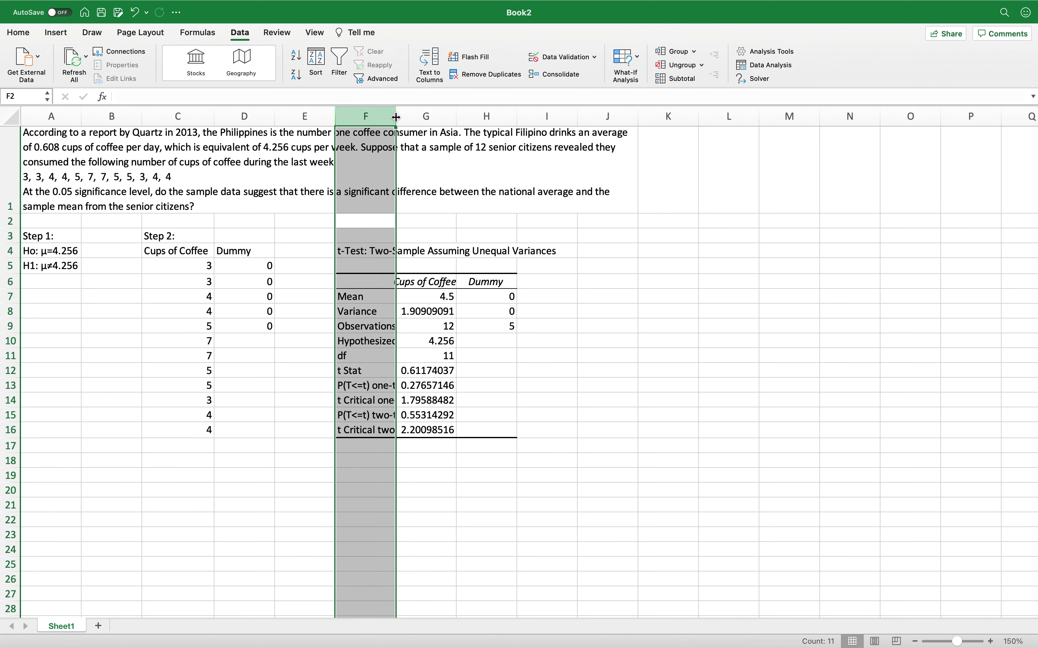
double_click(396, 117)
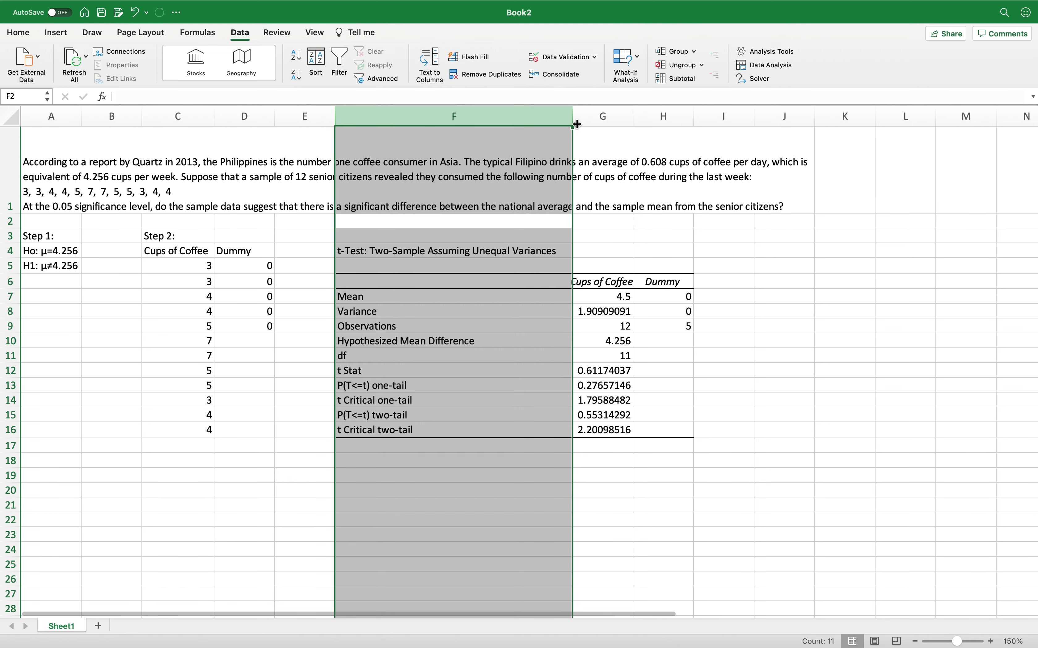
left_click_drag(573, 116, 481, 124)
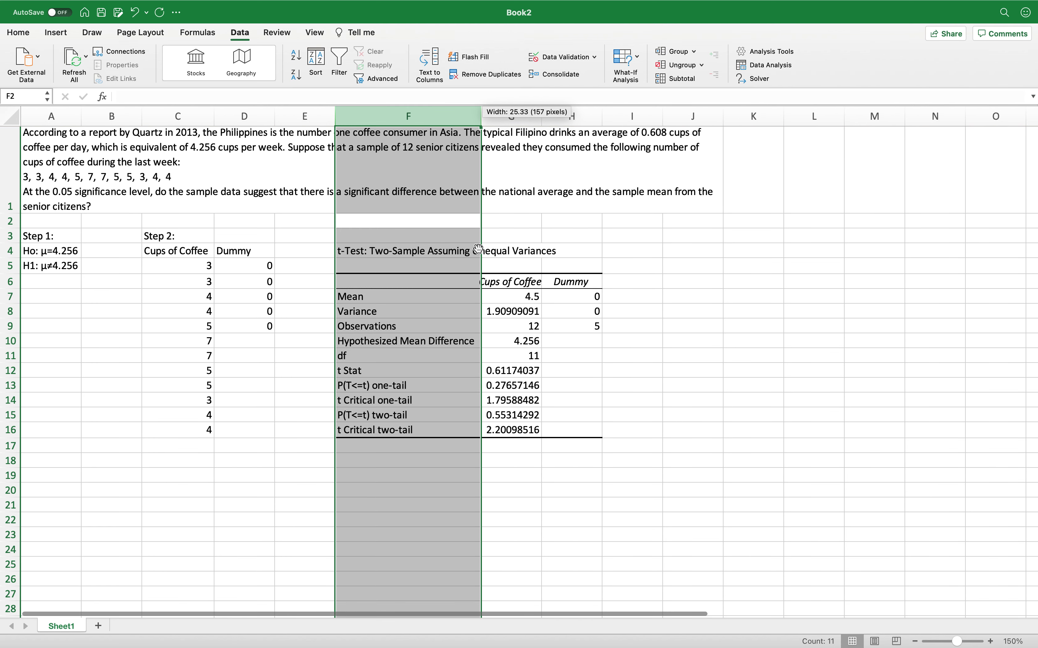
Change the results table's title in F4 to "t-Test: One-Sample Mean".
left_click(376, 250)
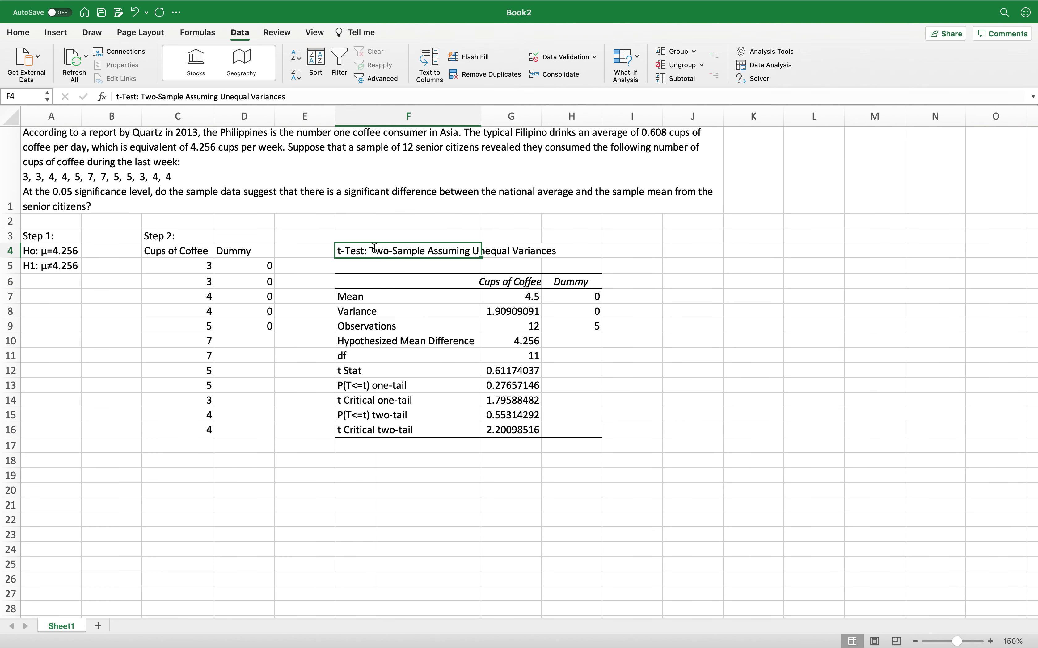
double_click(374, 249)
key("BackSpace")
key("BackSpace")
key("BackSpace")
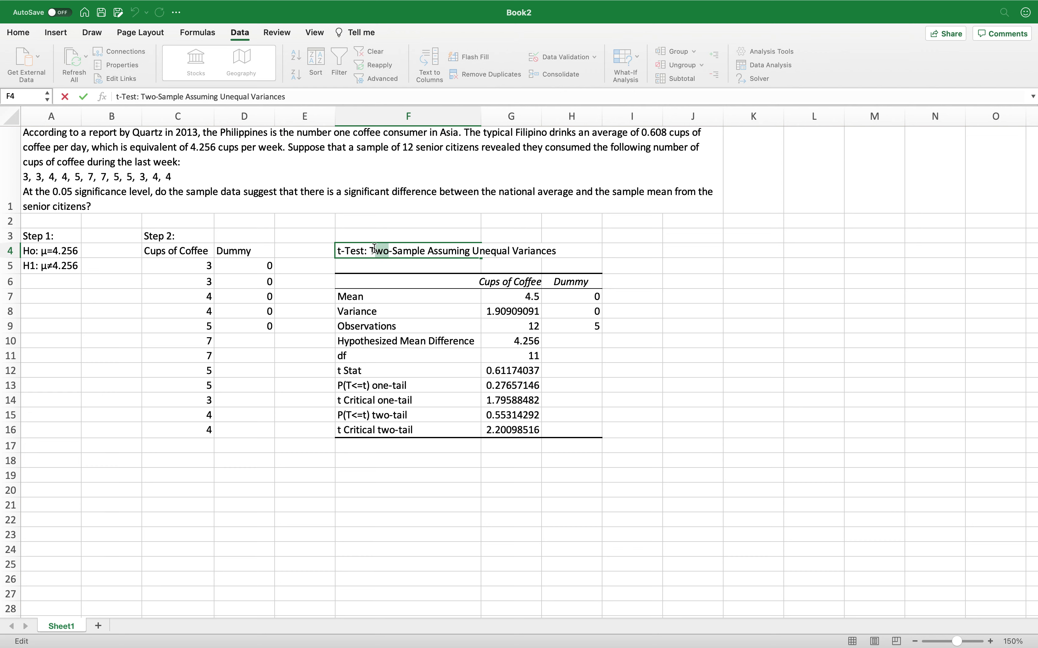
type("One")
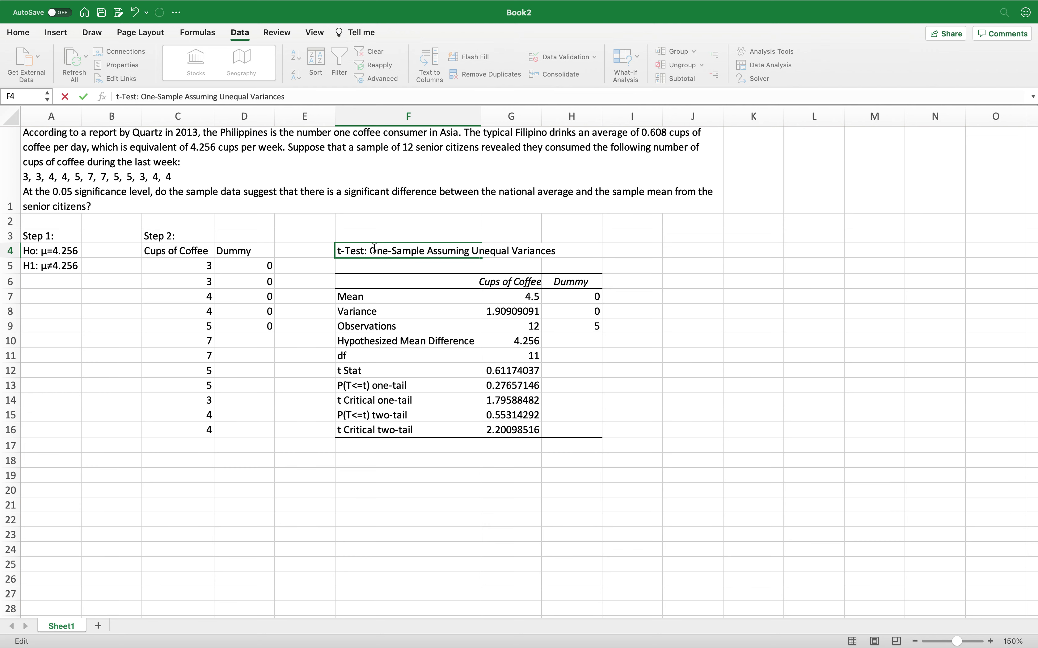
key("Right")
key("Right")
key("Right")
left_click(560, 255)
left_click(560, 254, "shift")
type("Mean")
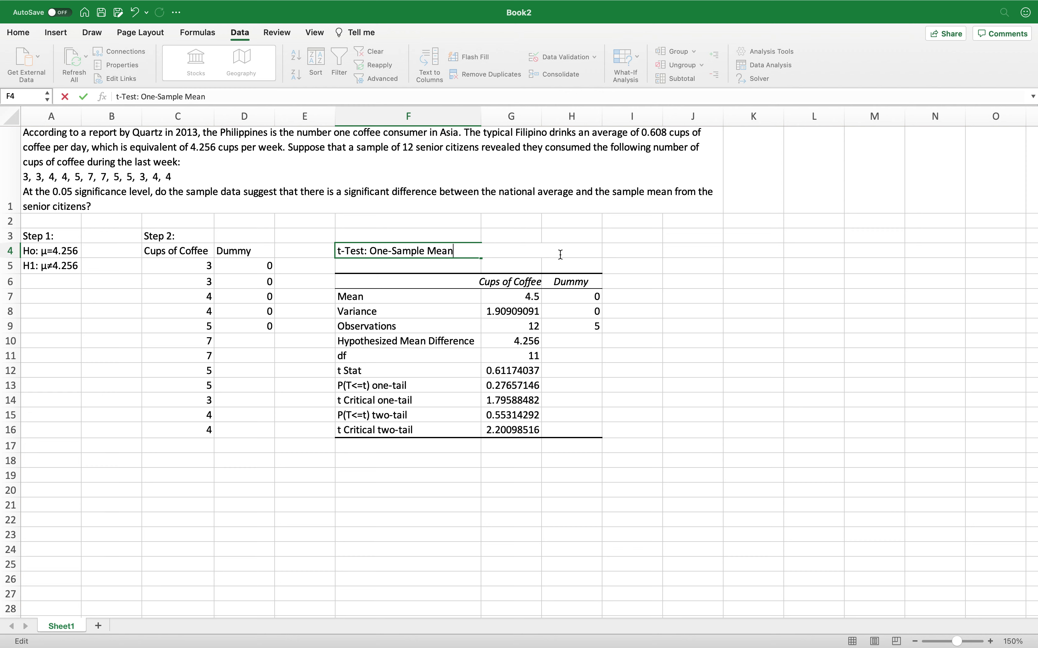
key("Return")
key("Return")
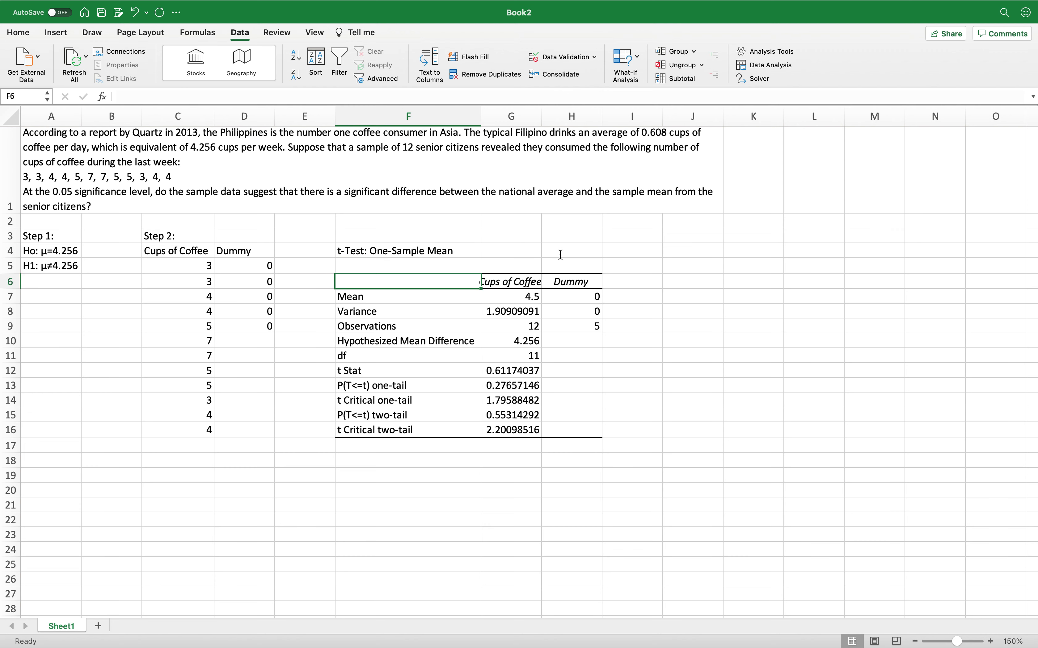
Try to clear the whole of column H, which holds the Dummy results.
left_click(576, 116)
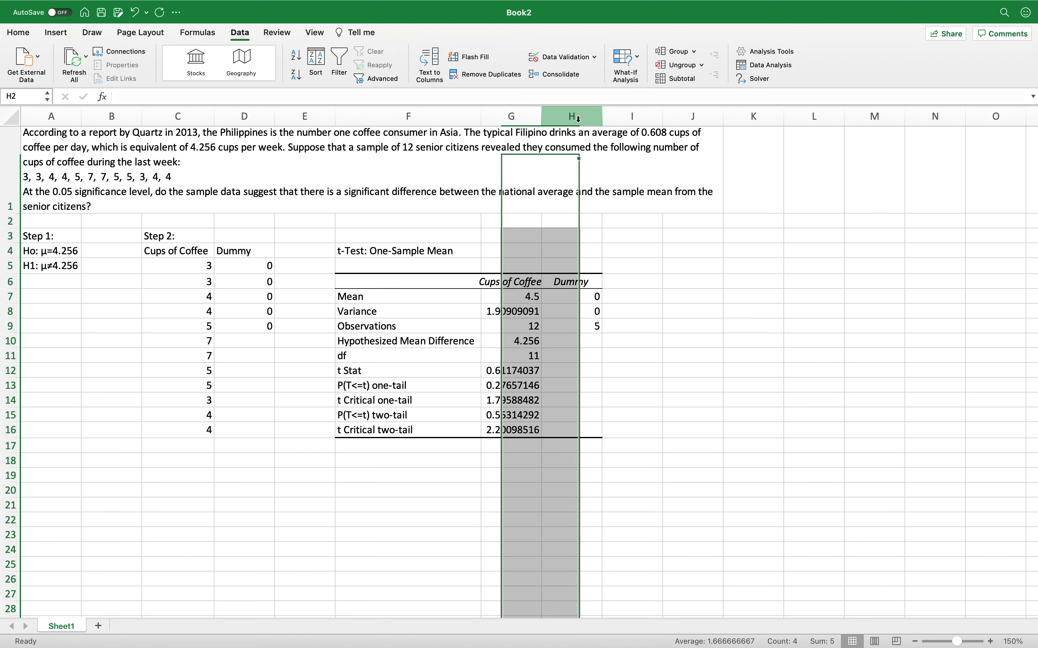
key("Delete")
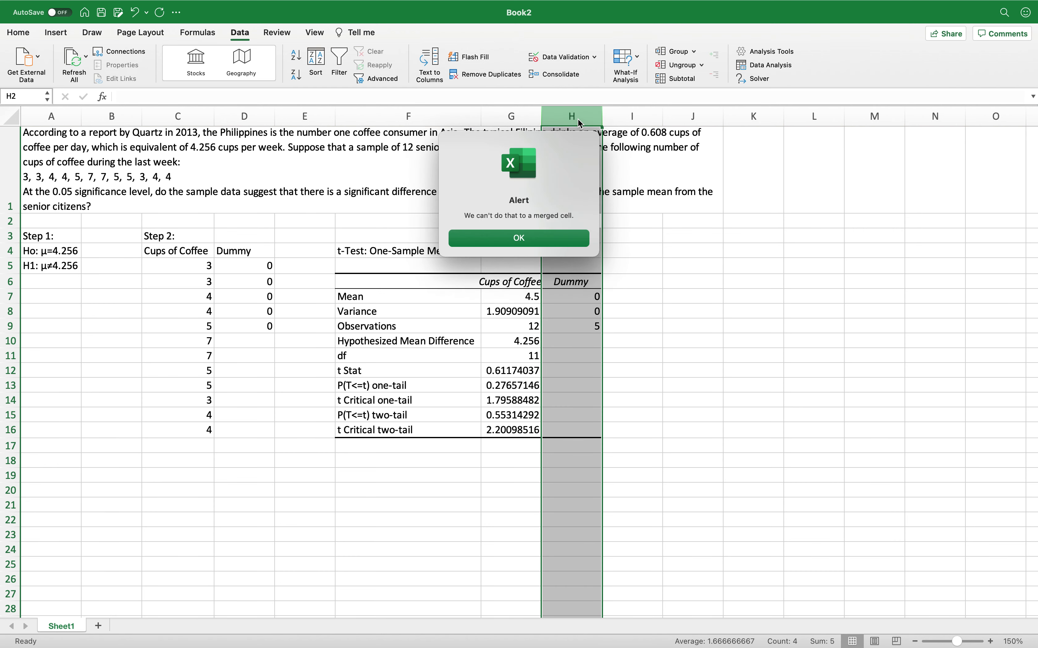
left_click(552, 232)
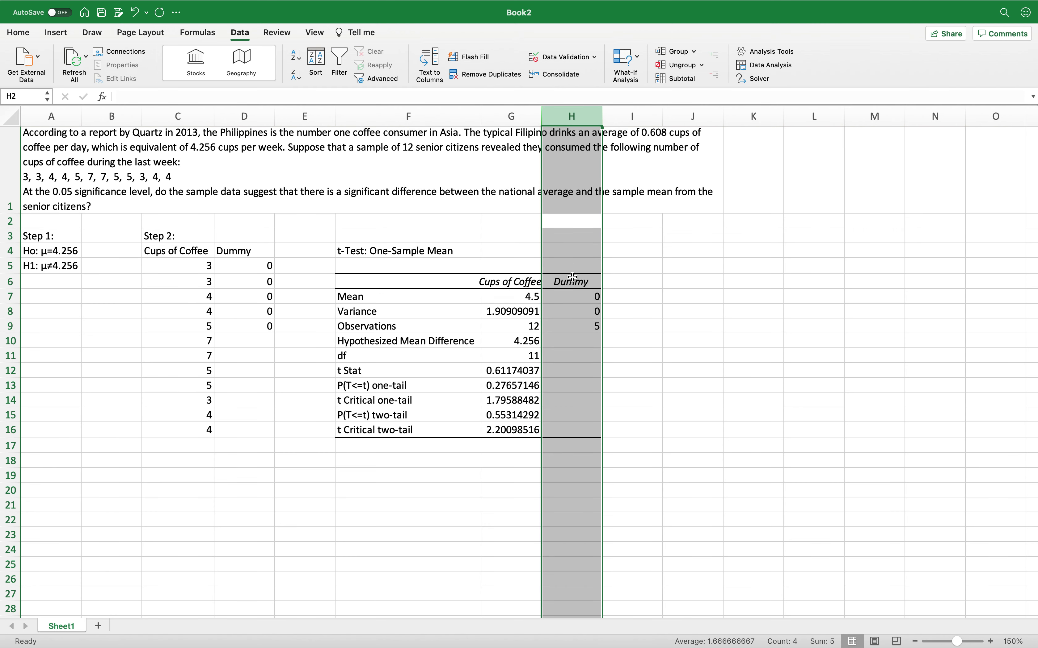
Clear the Dummy heading and its values from H6:H9 of the results table.
left_click_drag(570, 282, 584, 326)
key("Delete")
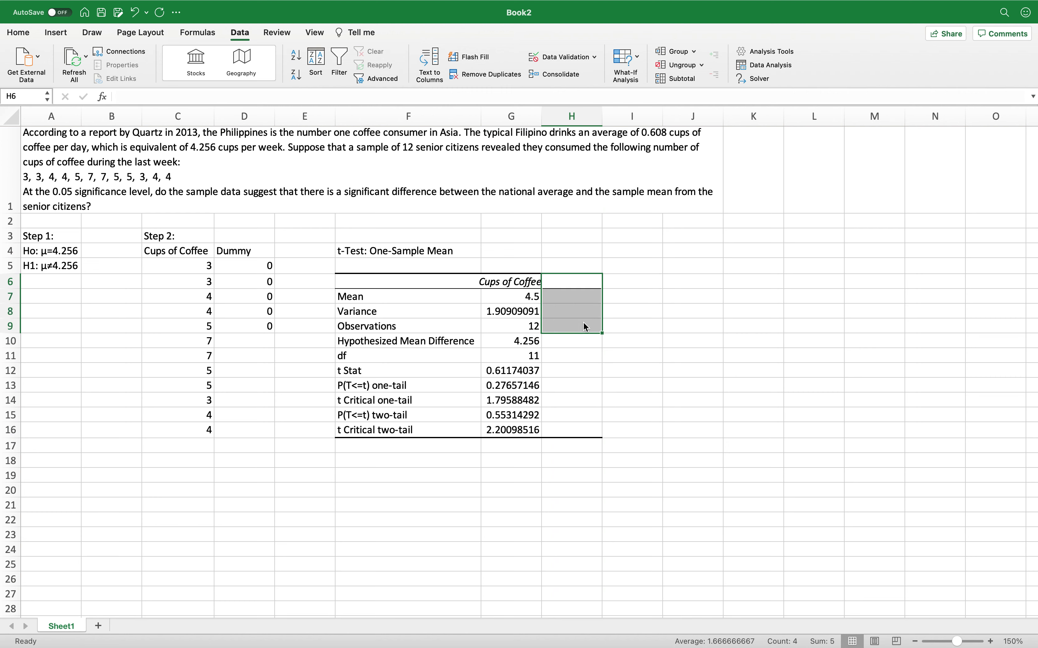
left_click(713, 301)
Copy the plain format of blank cell J4 onto the emptied column H cells to remove the table's leftover border lines.
left_click(665, 252)
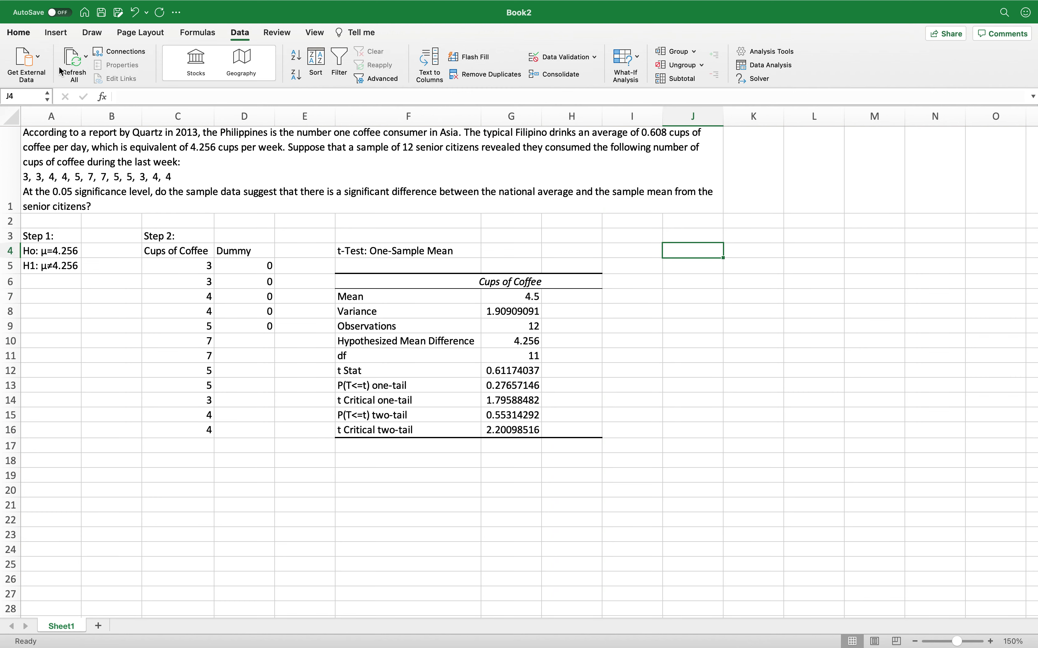
left_click(14, 33)
left_click(59, 78)
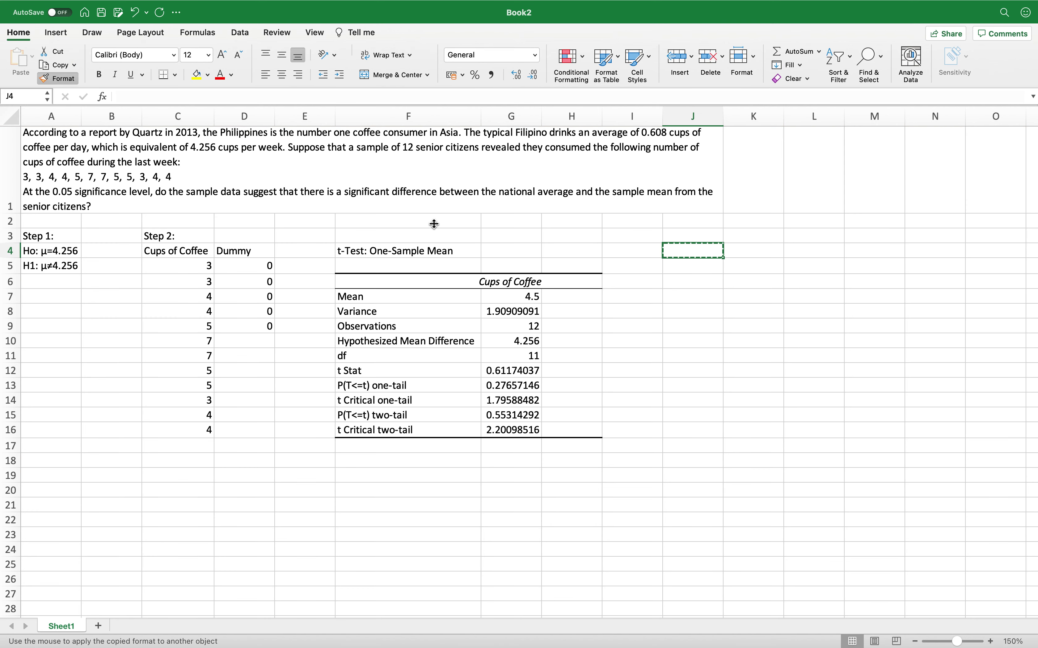
left_click_drag(579, 264, 598, 461)
left_click(634, 346)
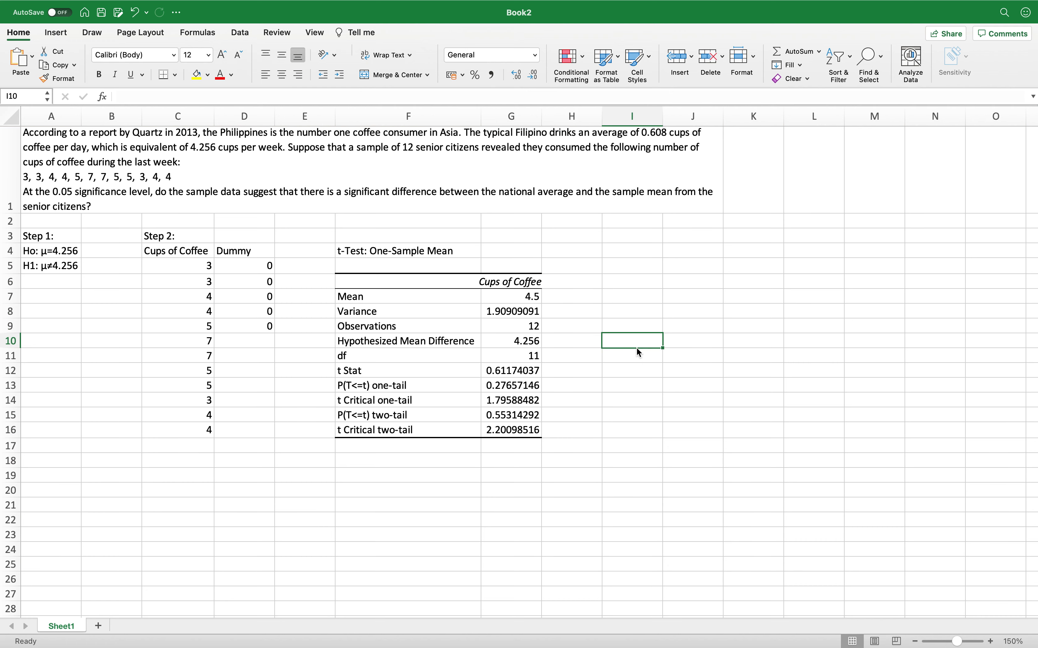
Widen column G of the results table to a width of 10.00.
left_click(523, 259)
left_click(528, 115)
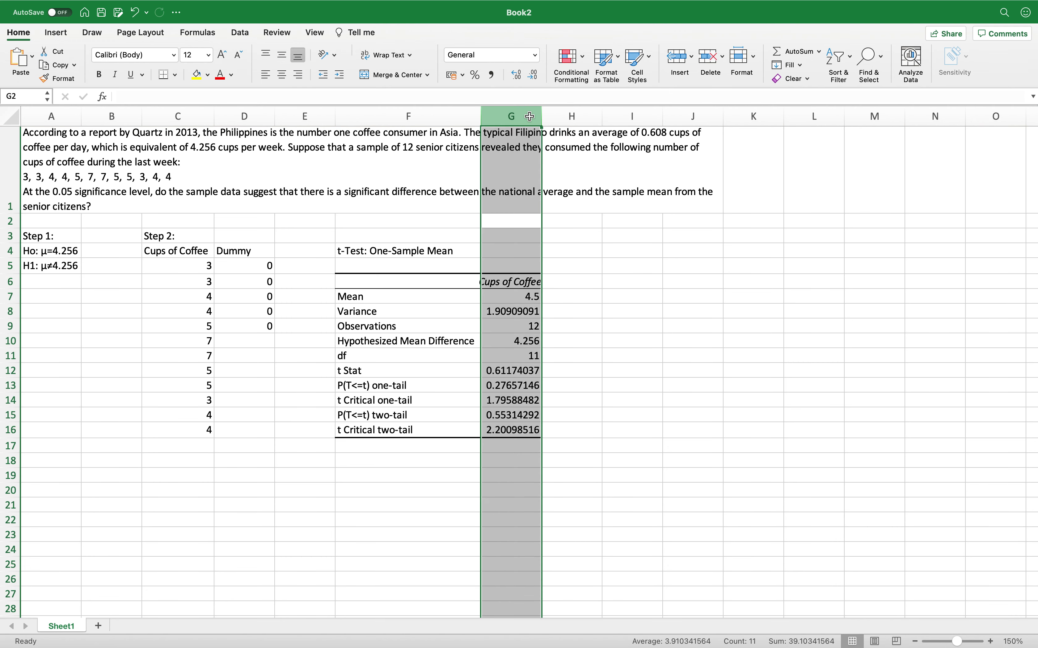
left_click_drag(541, 118, 541, 118)
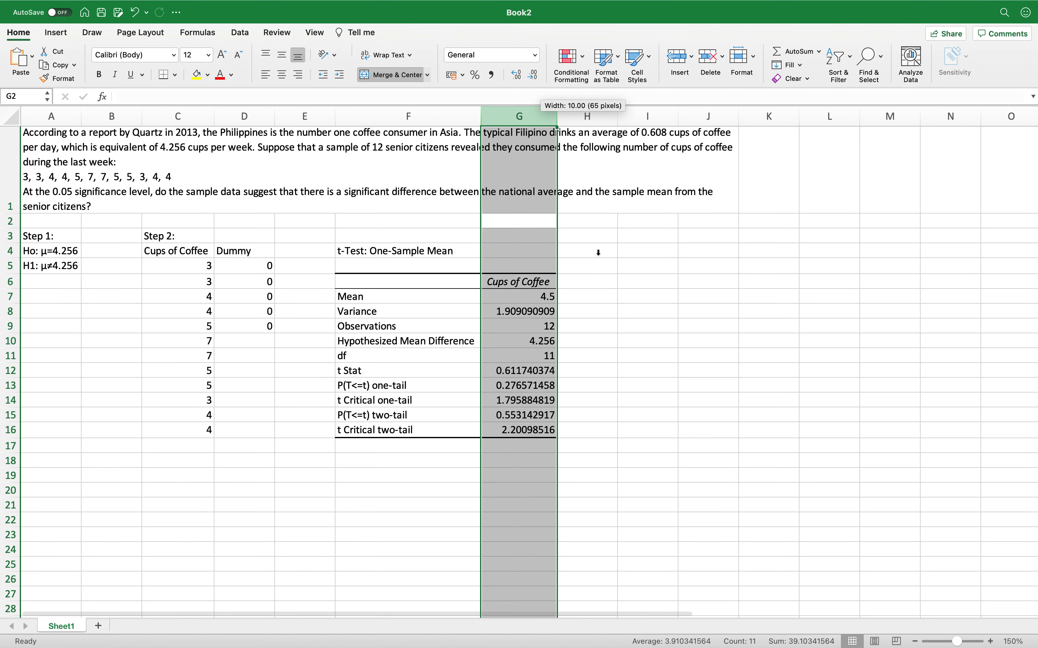
left_click(594, 310)
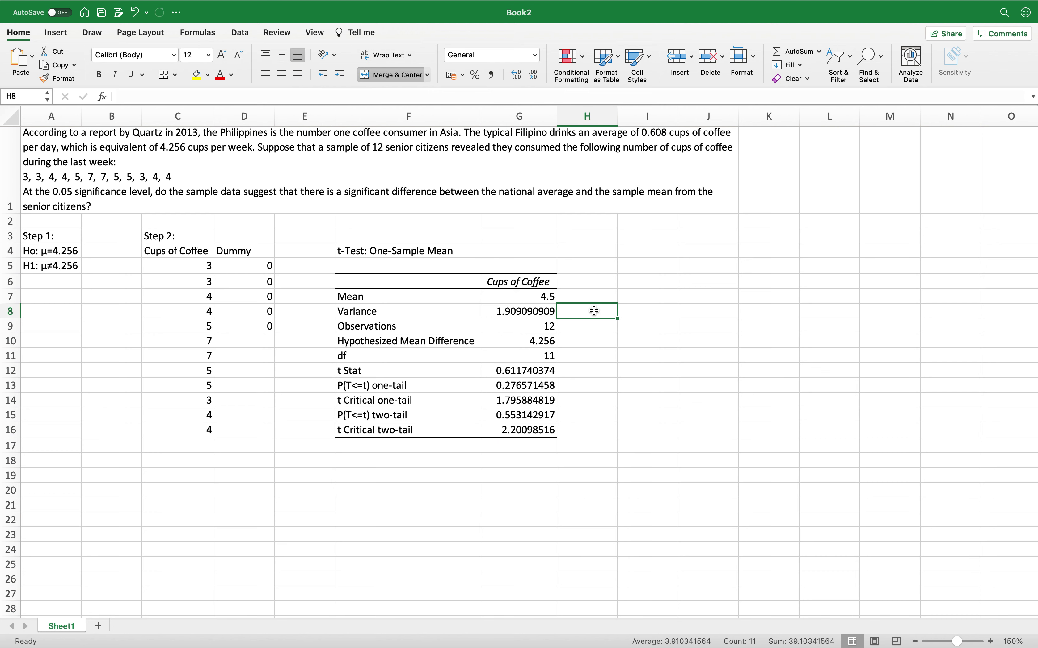
Review the t-test results from the mean through the t Stat, and check the alternative hypothesis in A5.
left_click(424, 300)
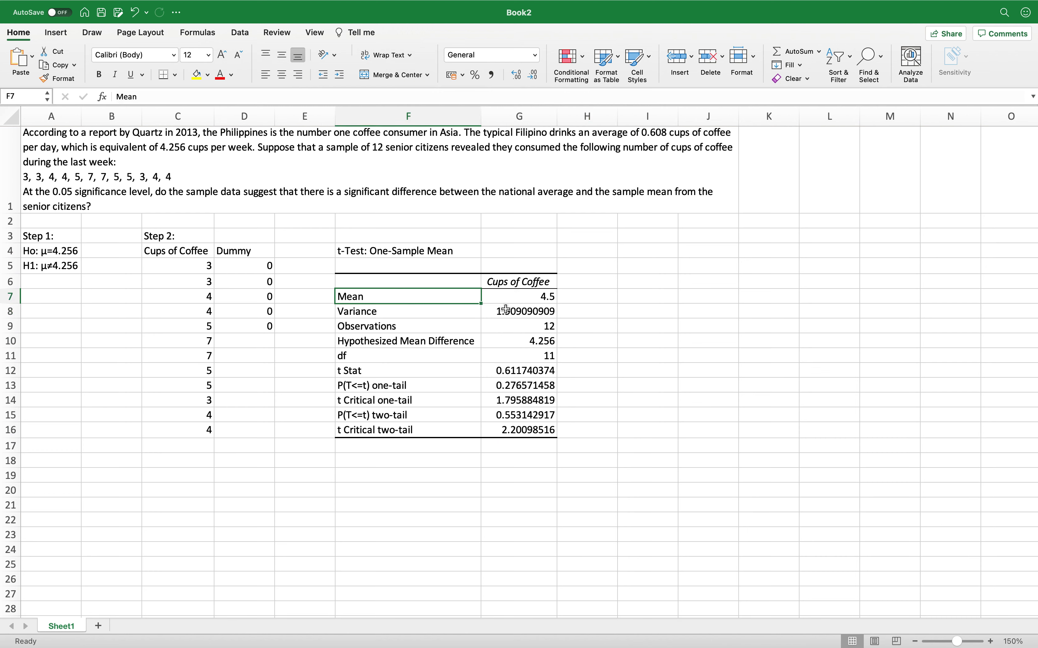
left_click(522, 301)
key("Down")
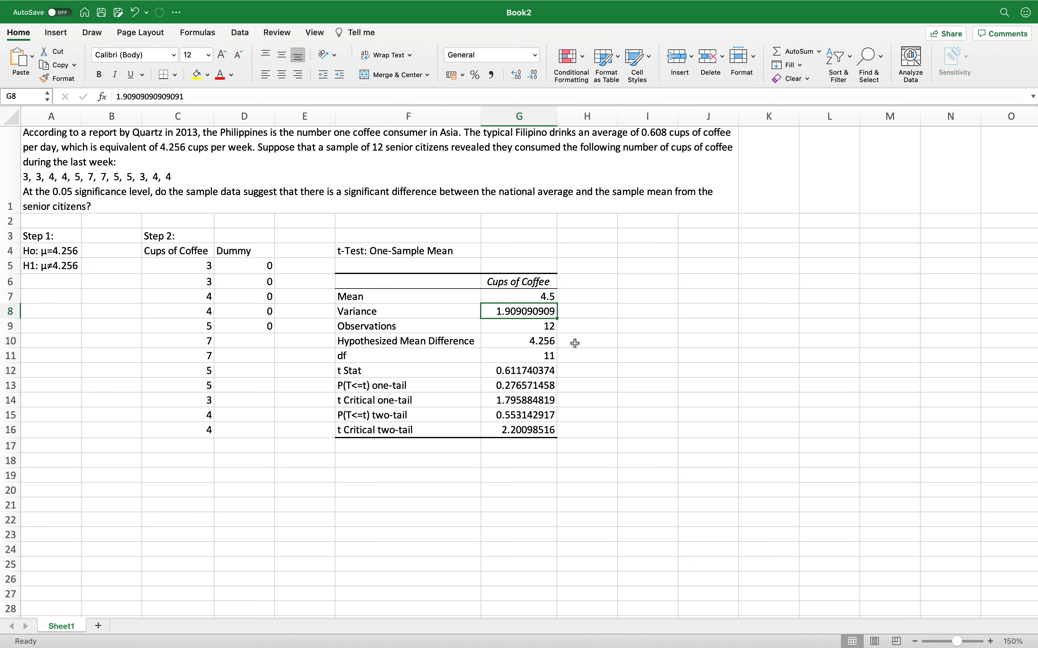
key("Down")
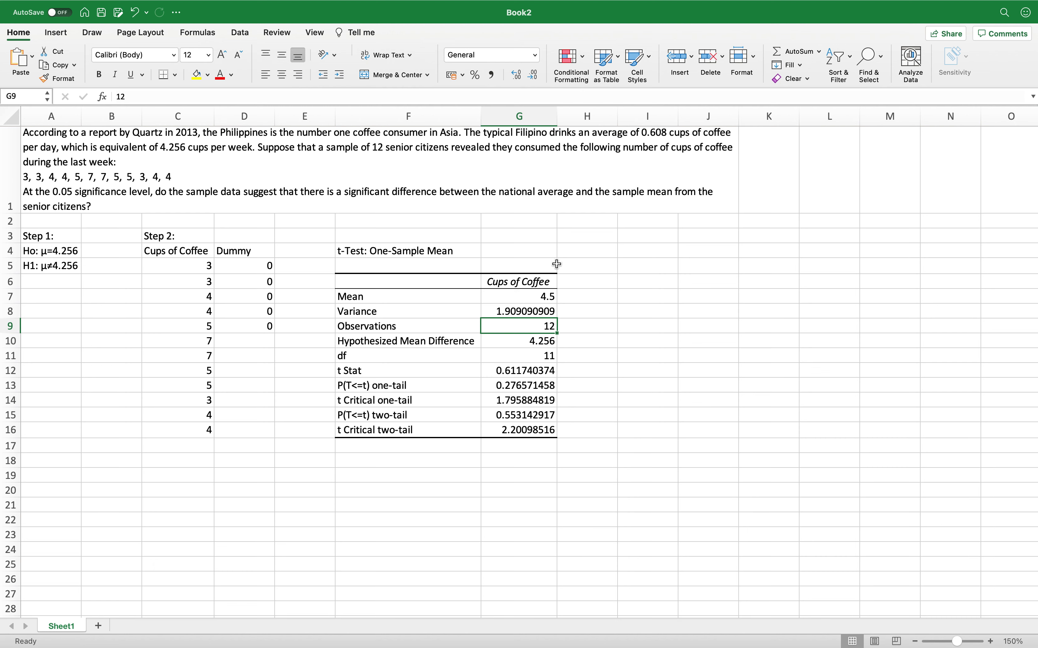
key("Down")
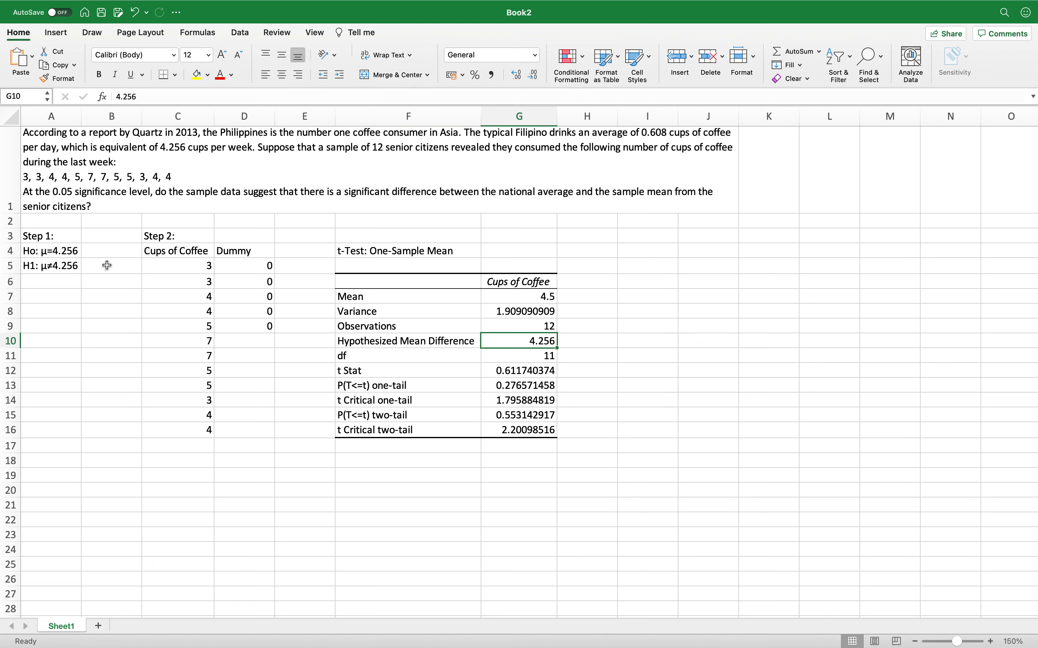
key("Down")
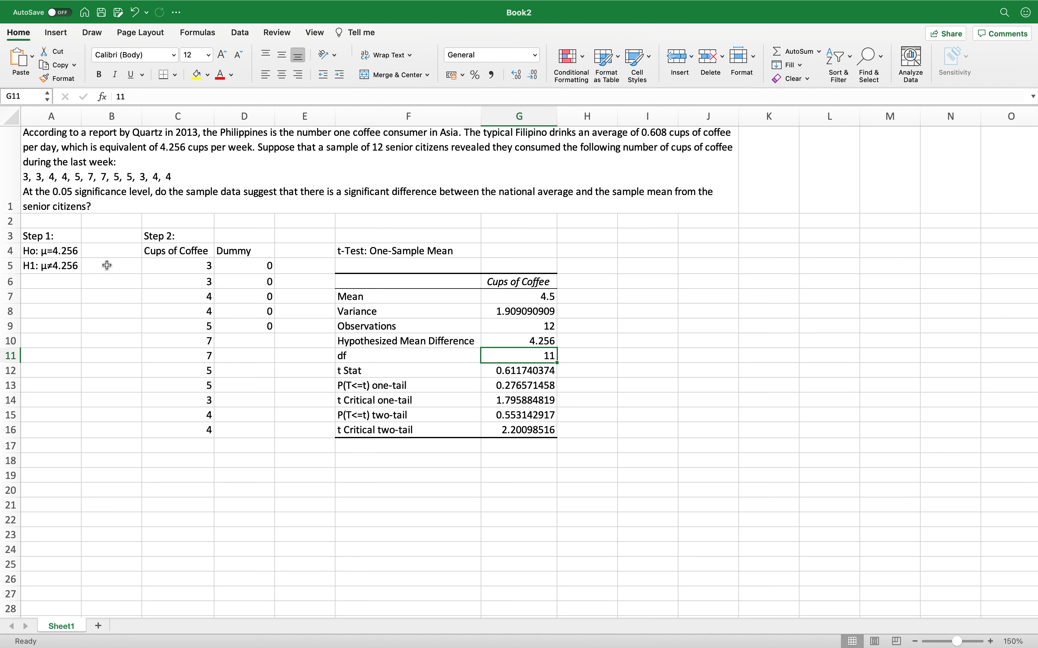
key("Down")
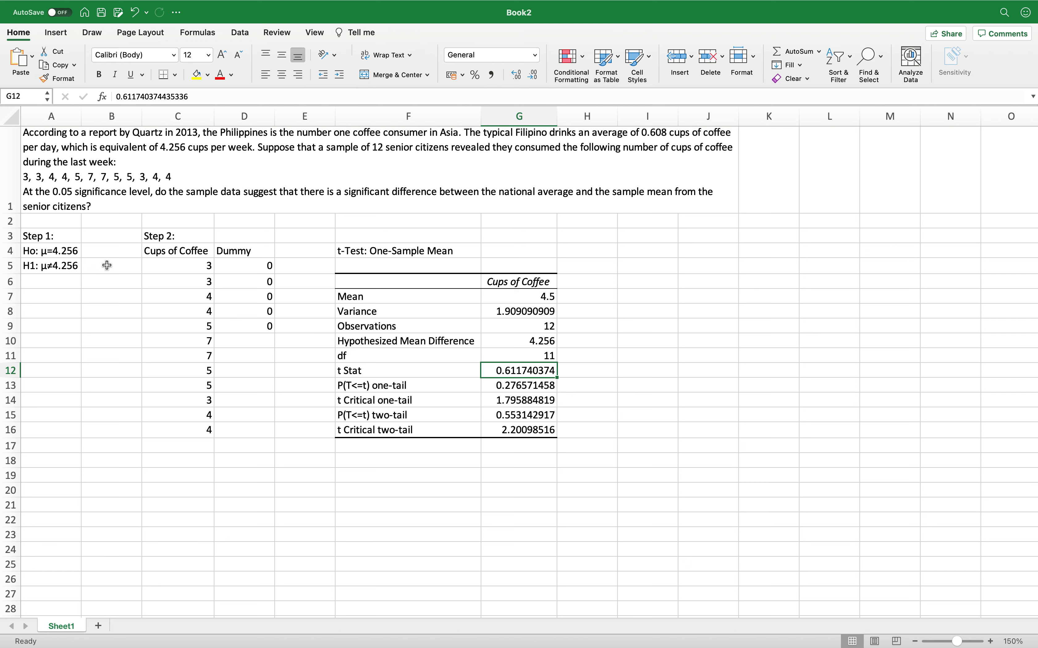
left_click(67, 267)
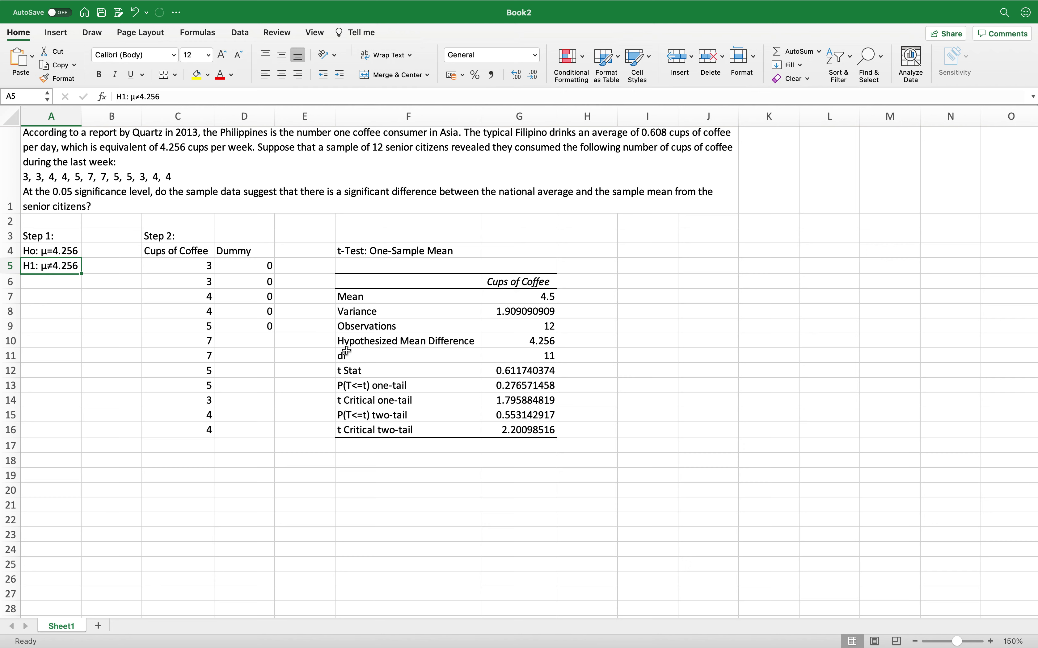
Highlight the P(T<=t) two-tail result in F15:G15 and the hypotheses in A4:A5 with yellow fill.
left_click_drag(424, 419, 547, 420)
left_click(195, 75)
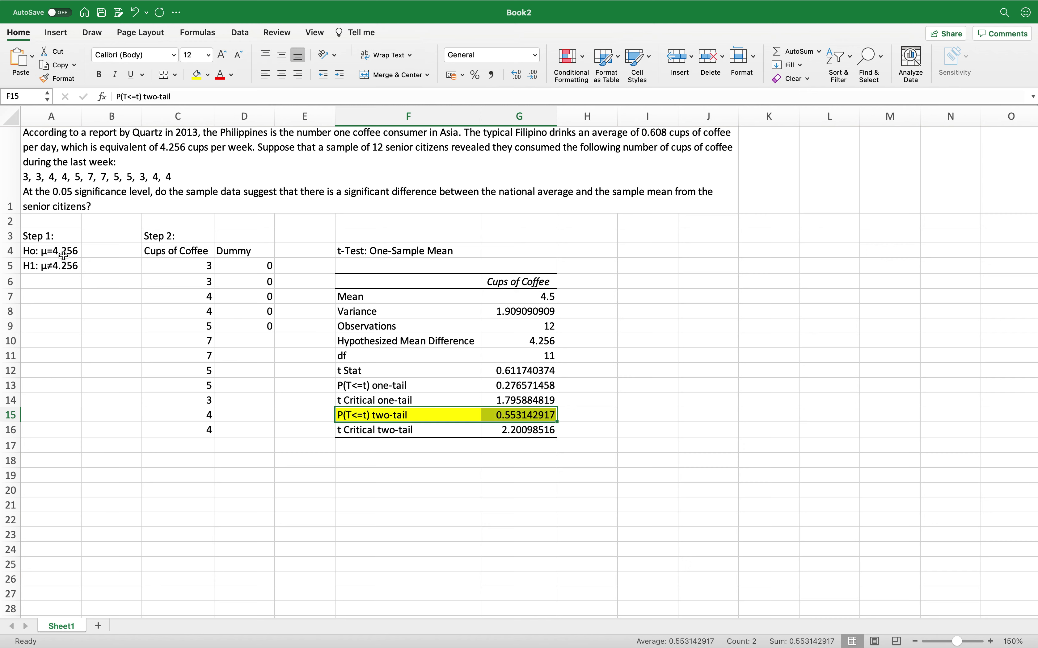
left_click_drag(60, 252, 69, 268)
left_click(204, 71)
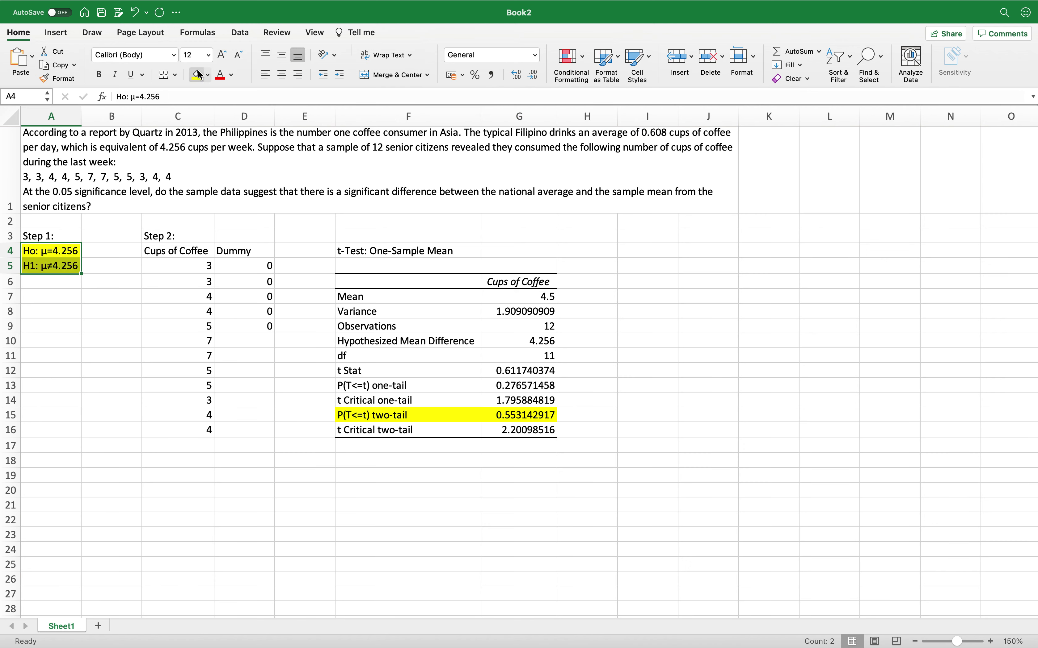
left_click(504, 411)
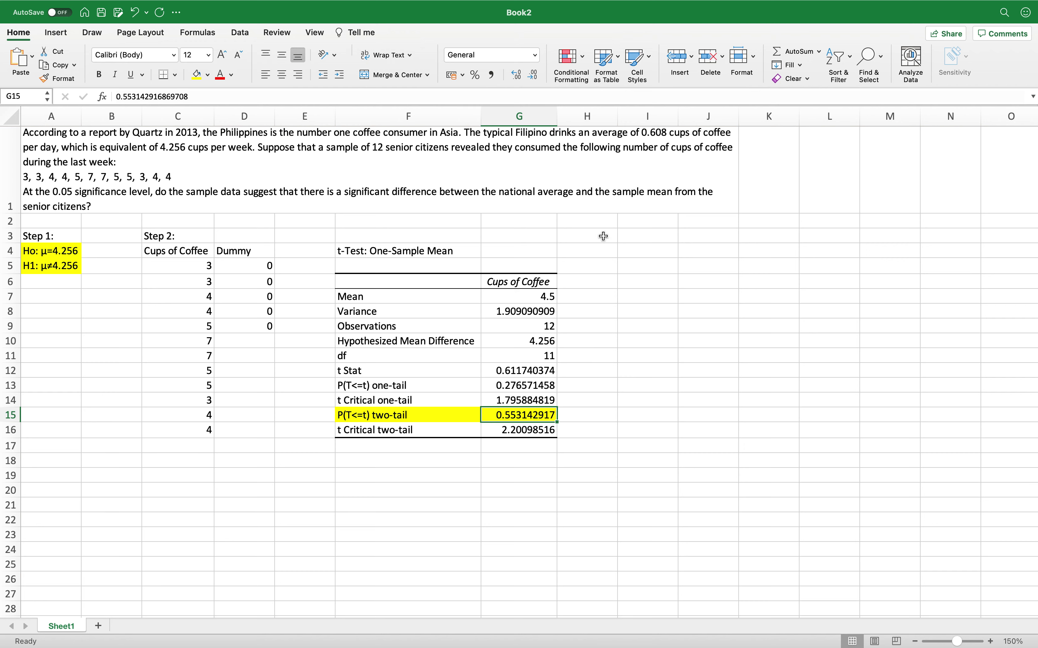
Enter the heading "Step 3:" in cell I3.
left_click(625, 234)
type("Step 3")
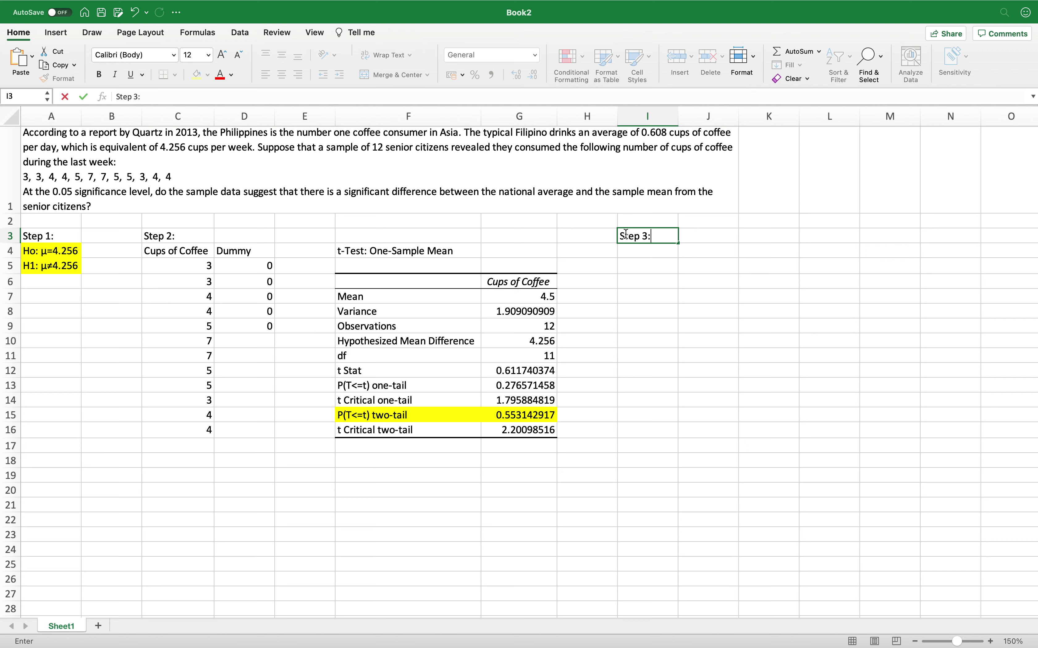
type(":")
key("Return")
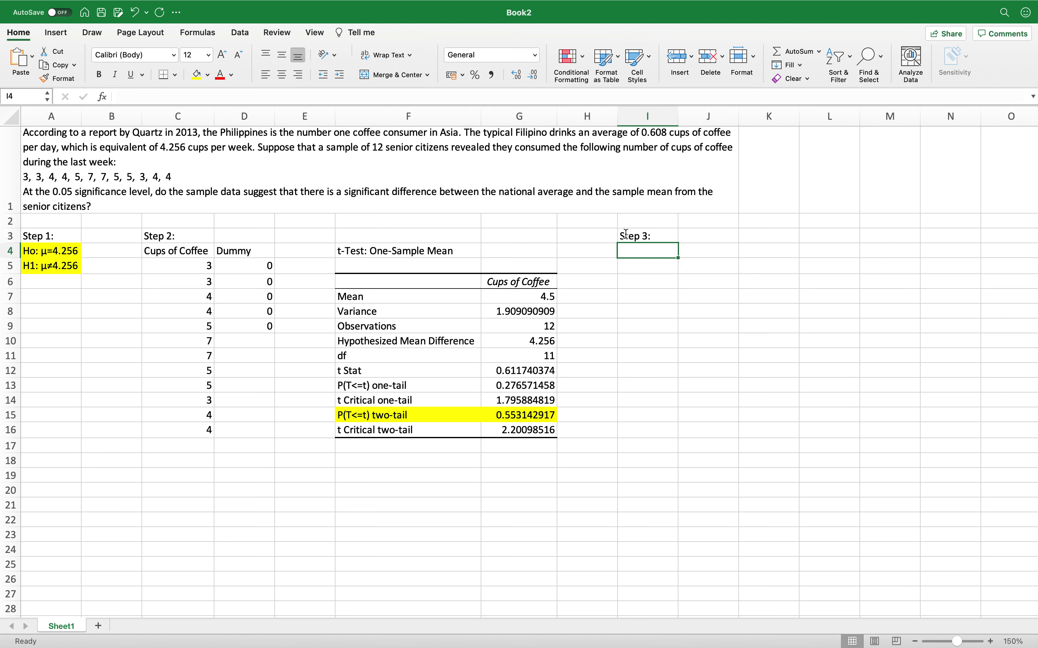
Enter "p-value=0.5531 and α=0.05." in I4, inserting the alpha character as a symbol.
type("p-value:")
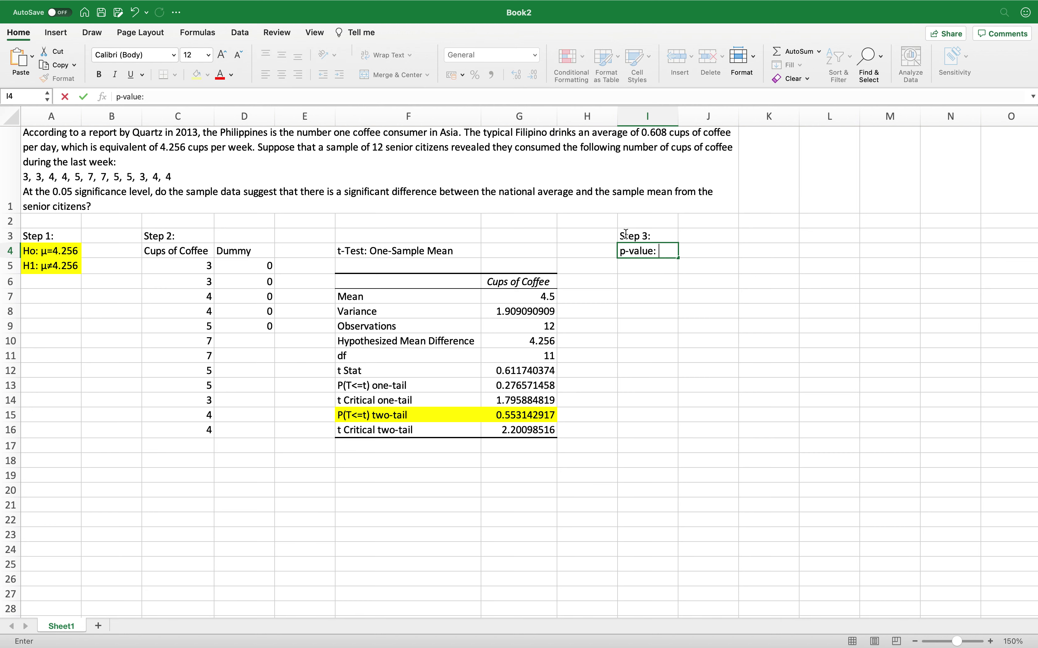
key("BackSpace")
type("=0.5531 and")
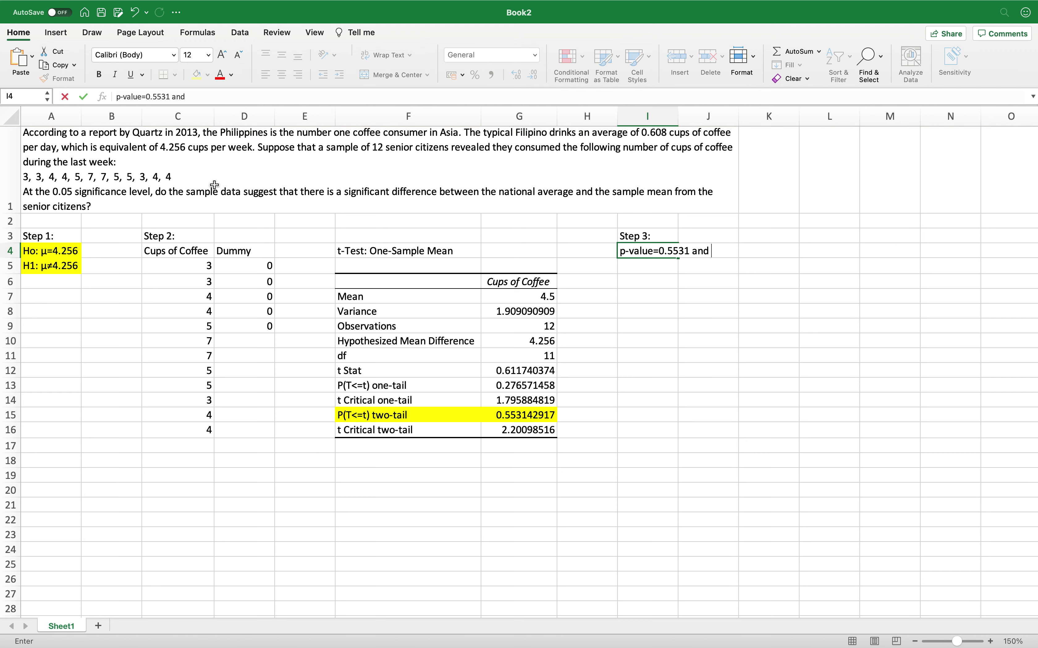
left_click(56, 32)
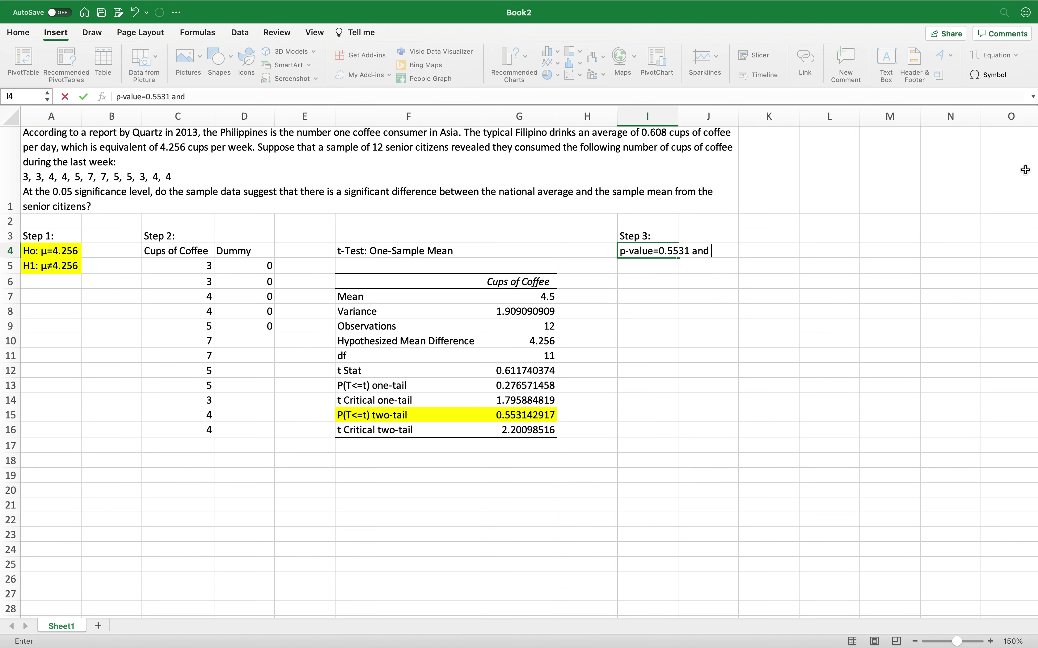
left_click(1002, 79)
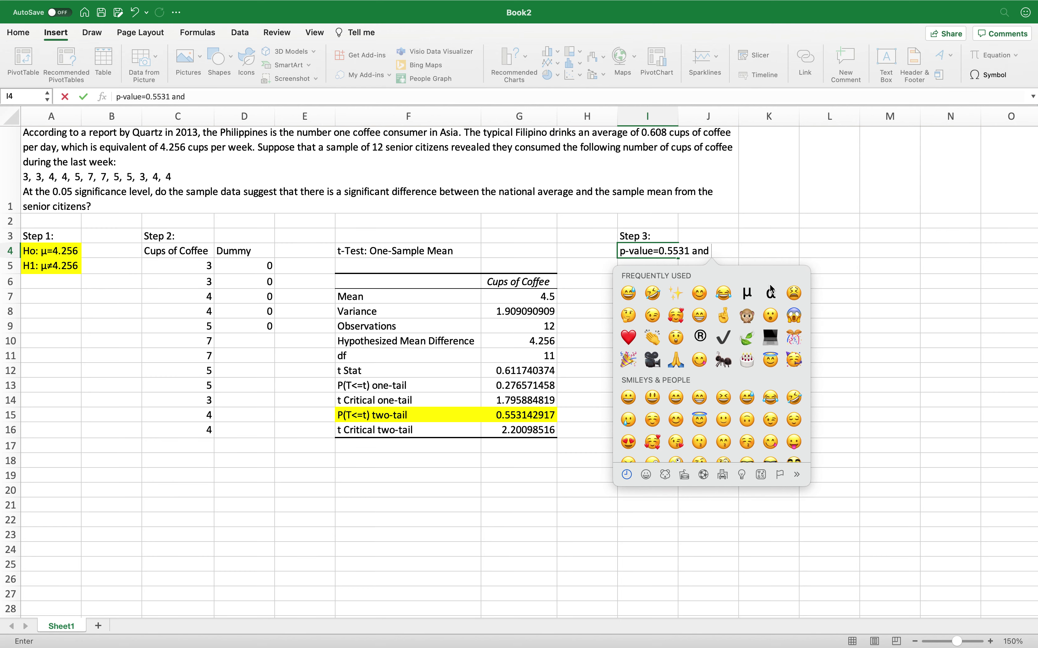
left_click(772, 293)
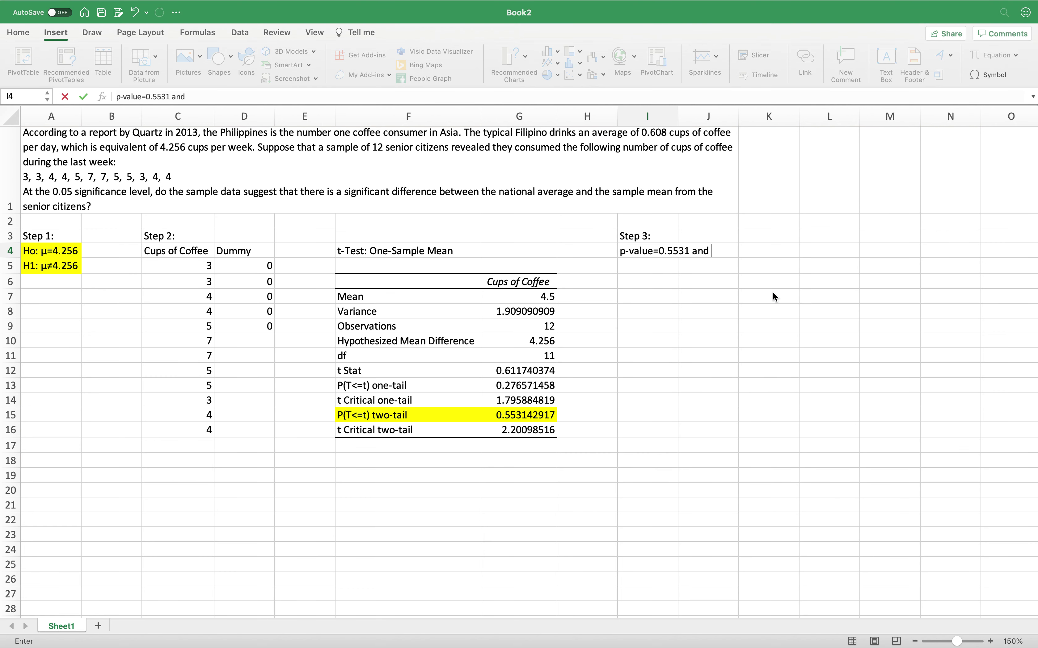
key("ctrl+super+space")
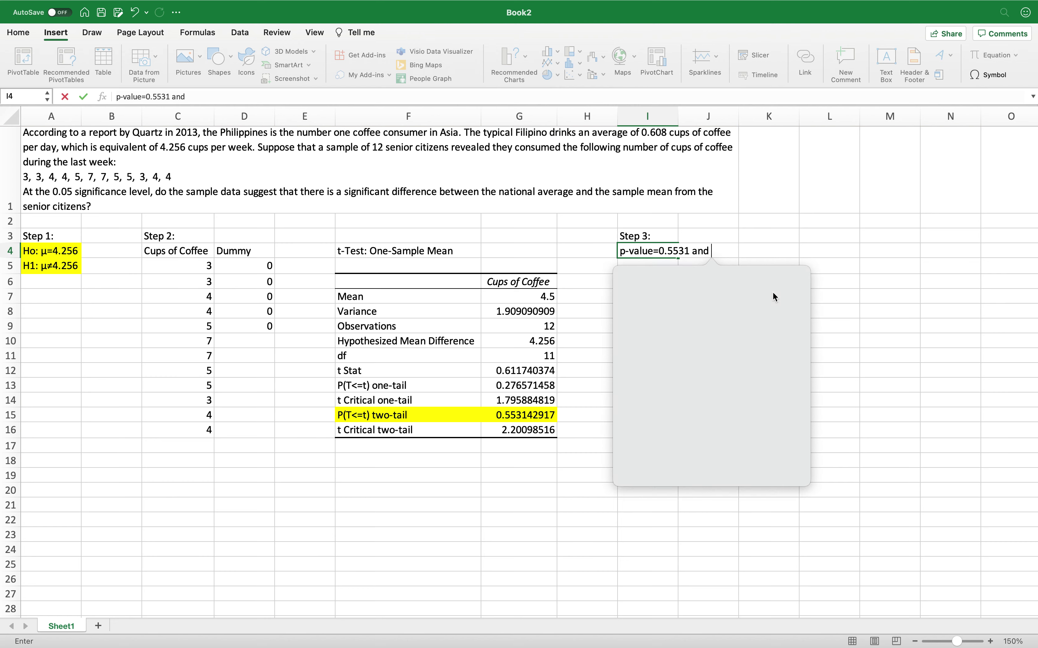
left_click(769, 296)
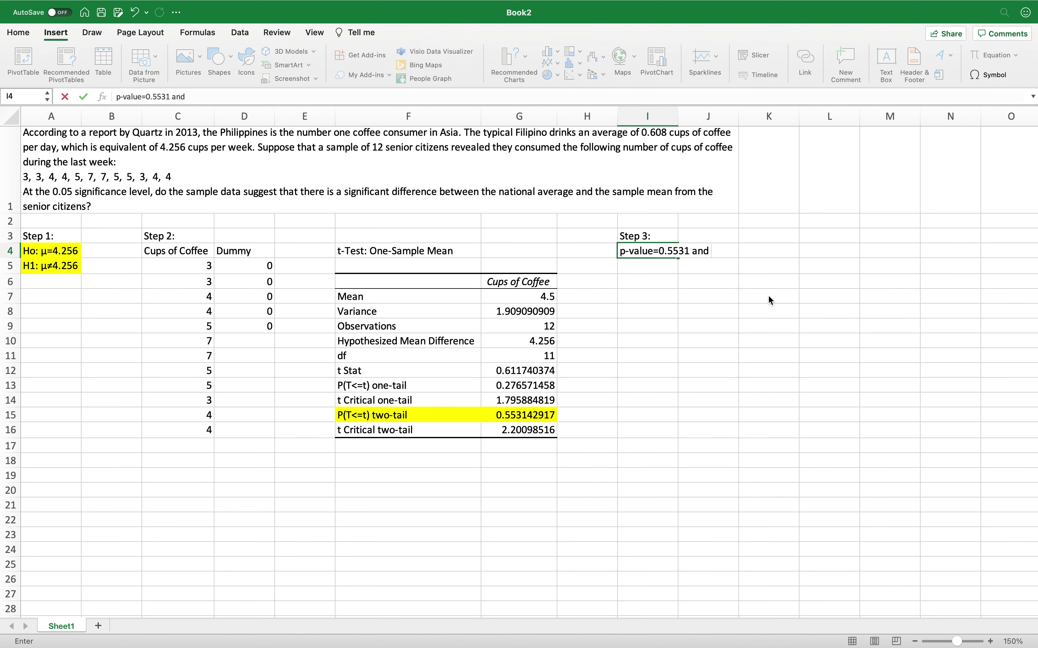
left_click(988, 74)
type("=0.05.")
key("Return")
key("ctrl+super+space")
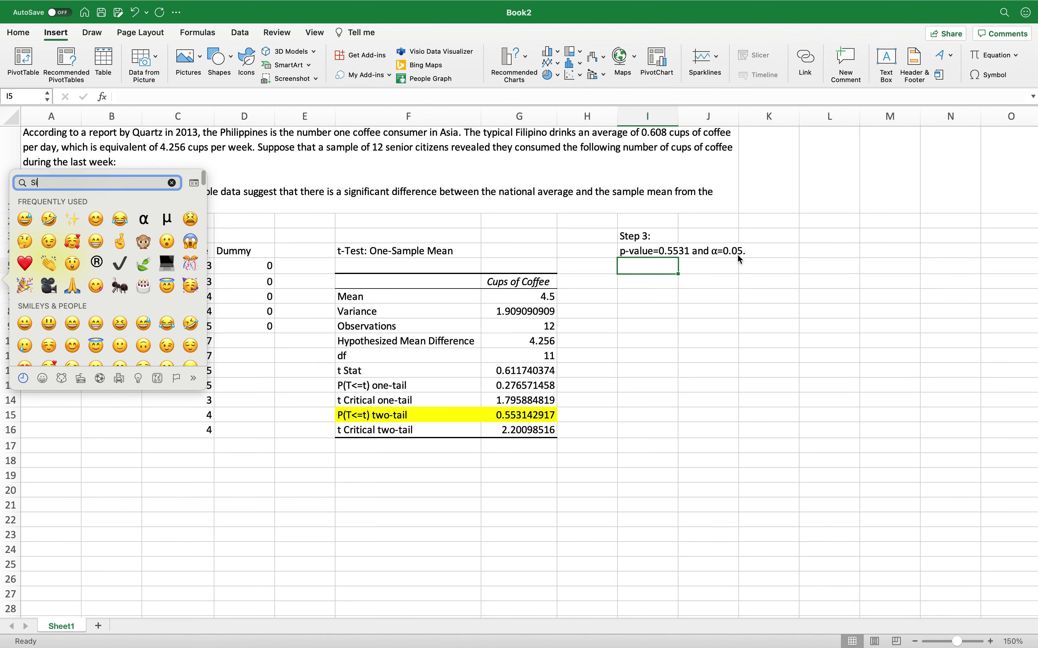
key("Escape")
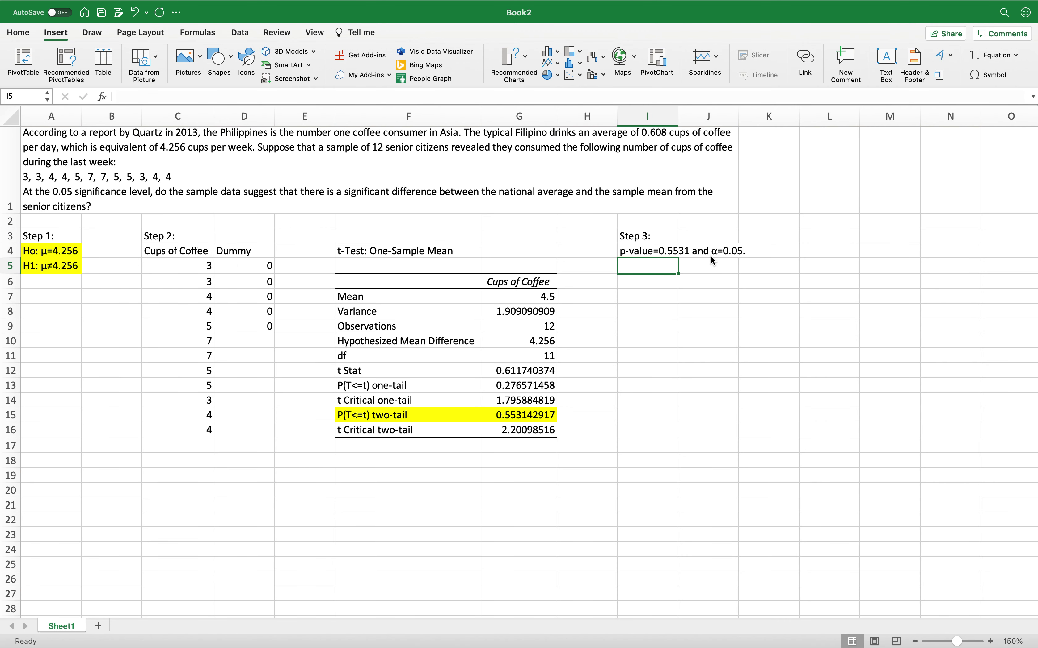
type("nex")
key("BackSpace")
key("BackSpace")
key("BackSpace")
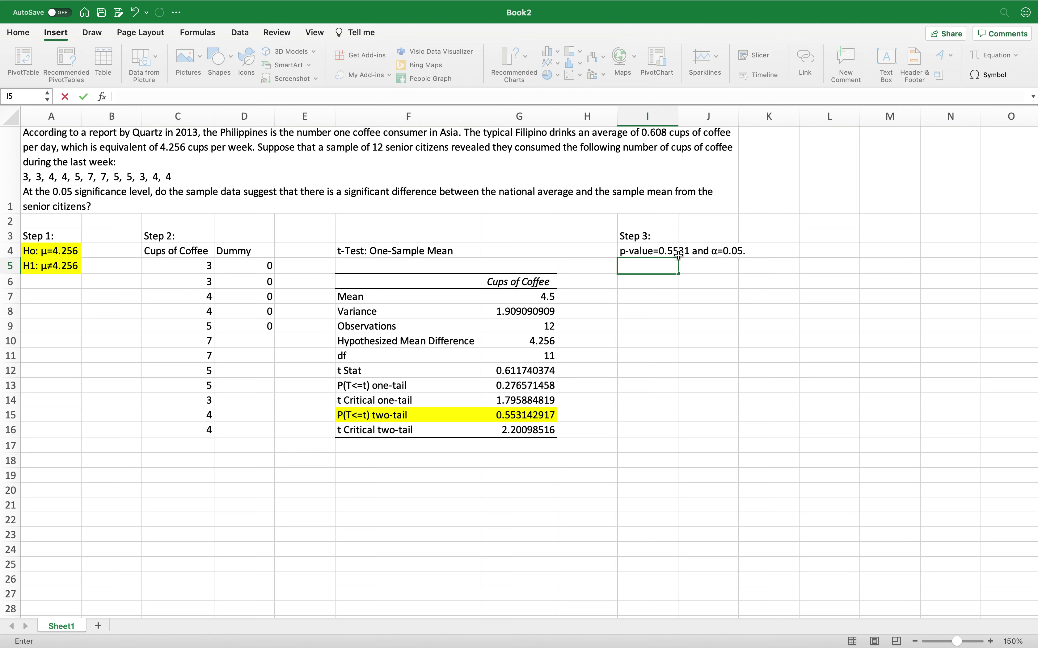
Enter "Since p-value > α, i.e.," in I5, reusing the alpha symbol from I4.
type("Since p-value >")
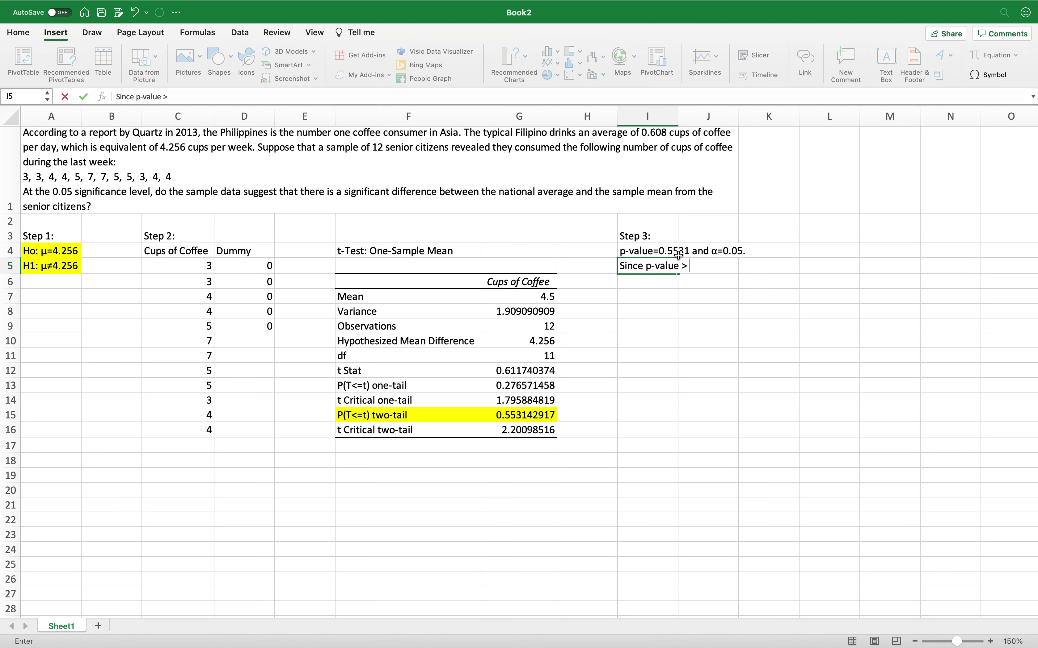
left_click(643, 252)
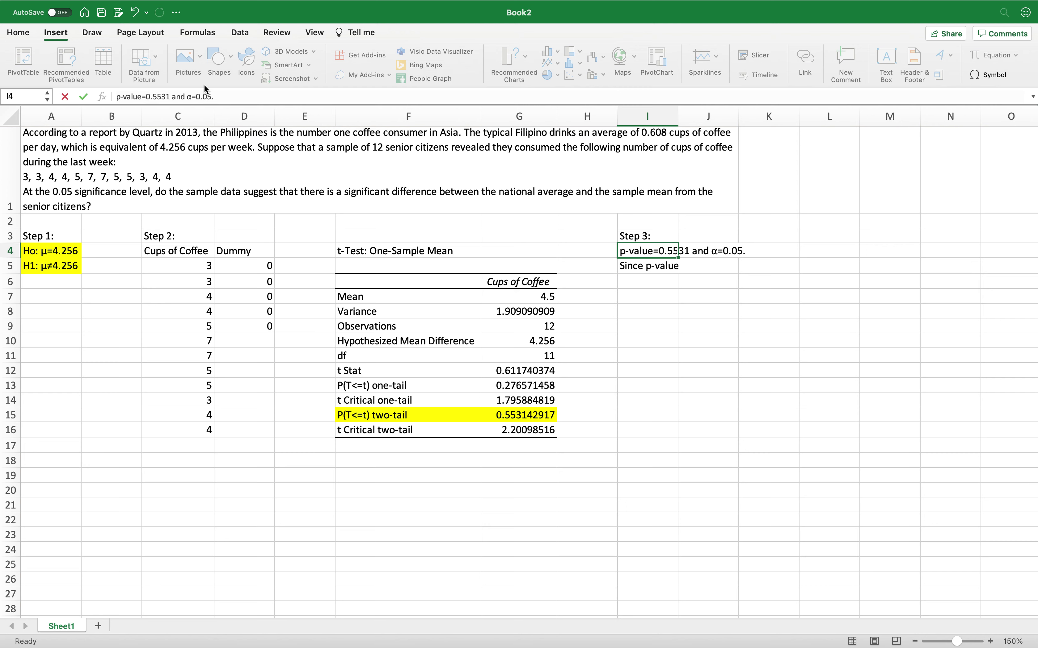
left_click(189, 94)
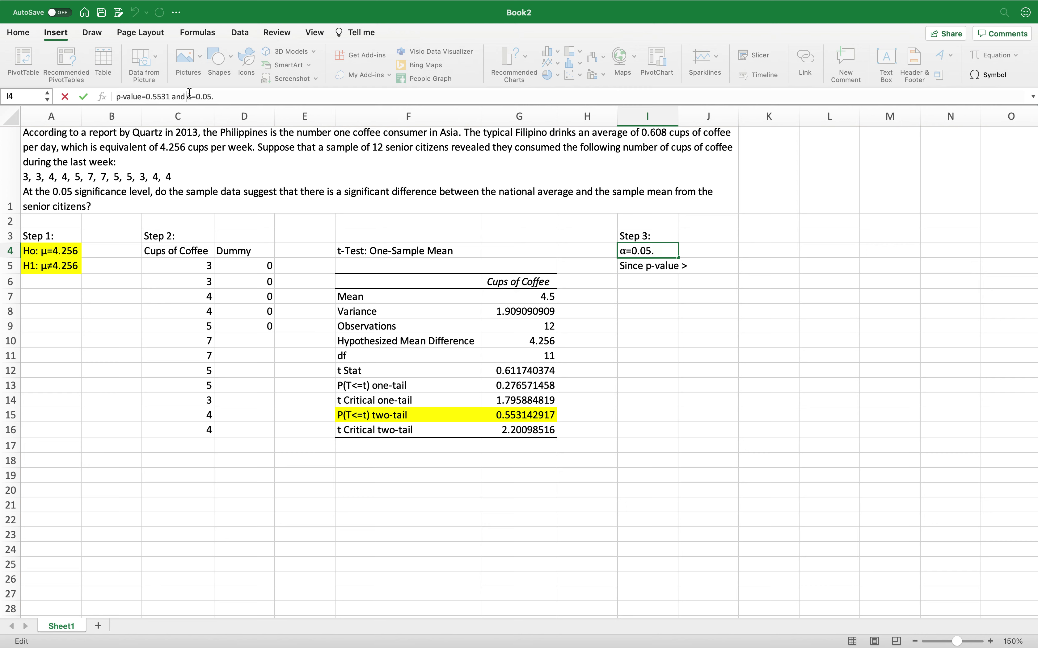
left_click(673, 273)
left_click(297, 96)
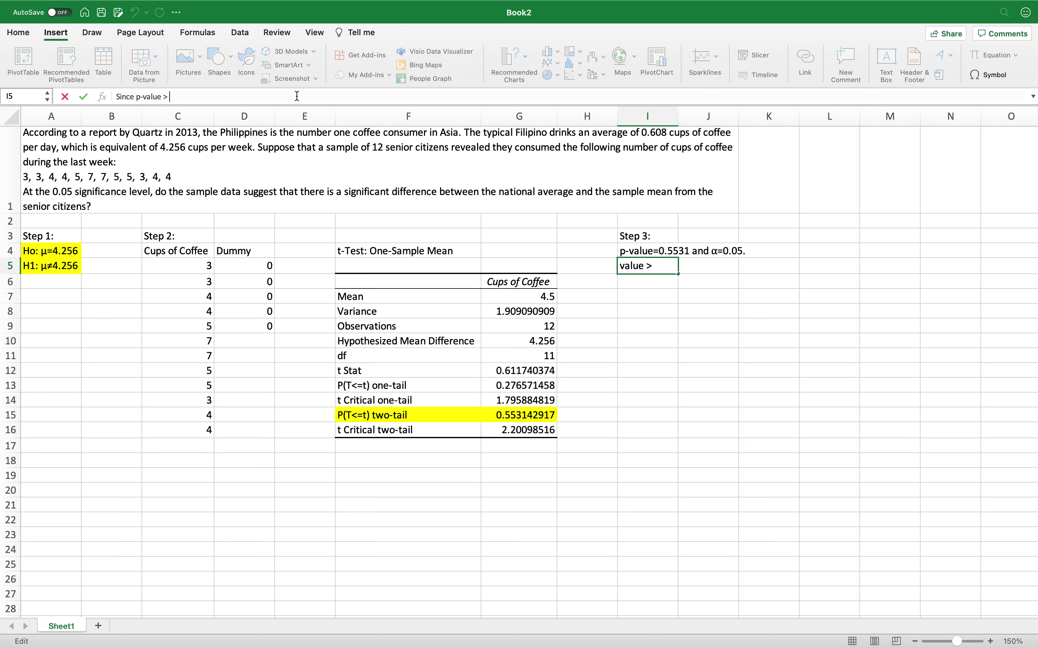
type("α")
type(", i.e.,")
key("Return")
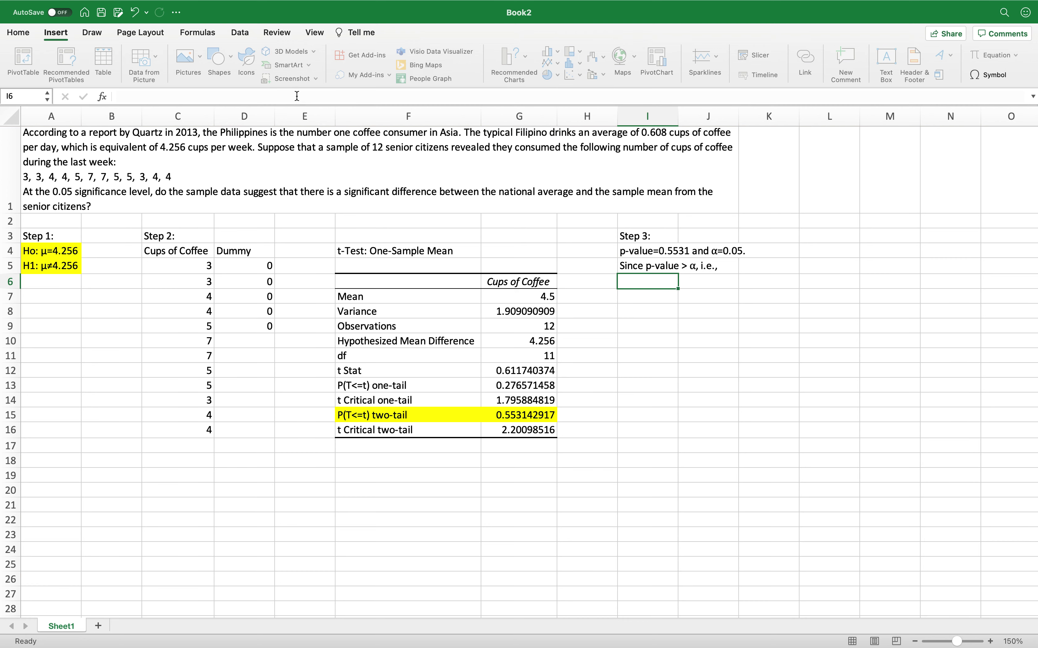
Enter "0.5531 > 0.05, hence" in cell I6.
type("0.")
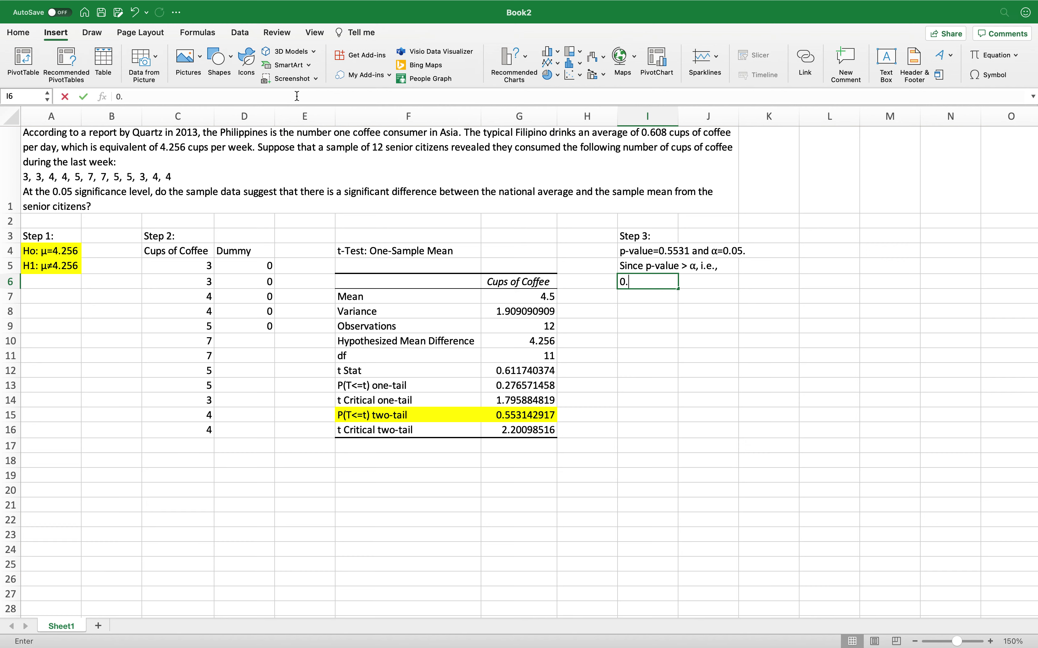
type("5531 ")
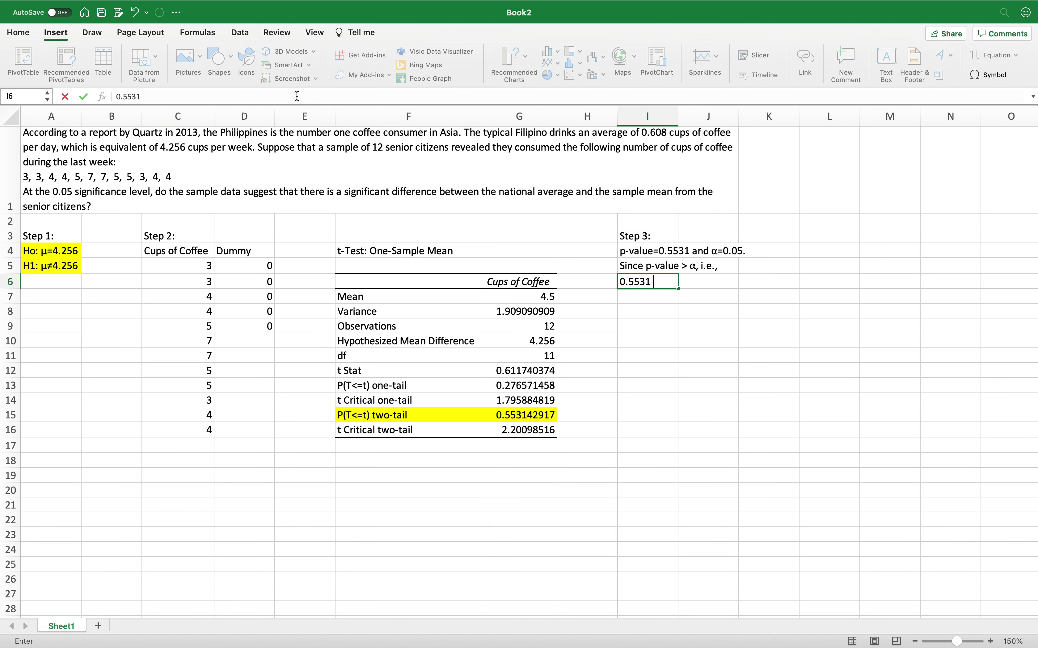
type("> 0.05, hence")
key("Return")
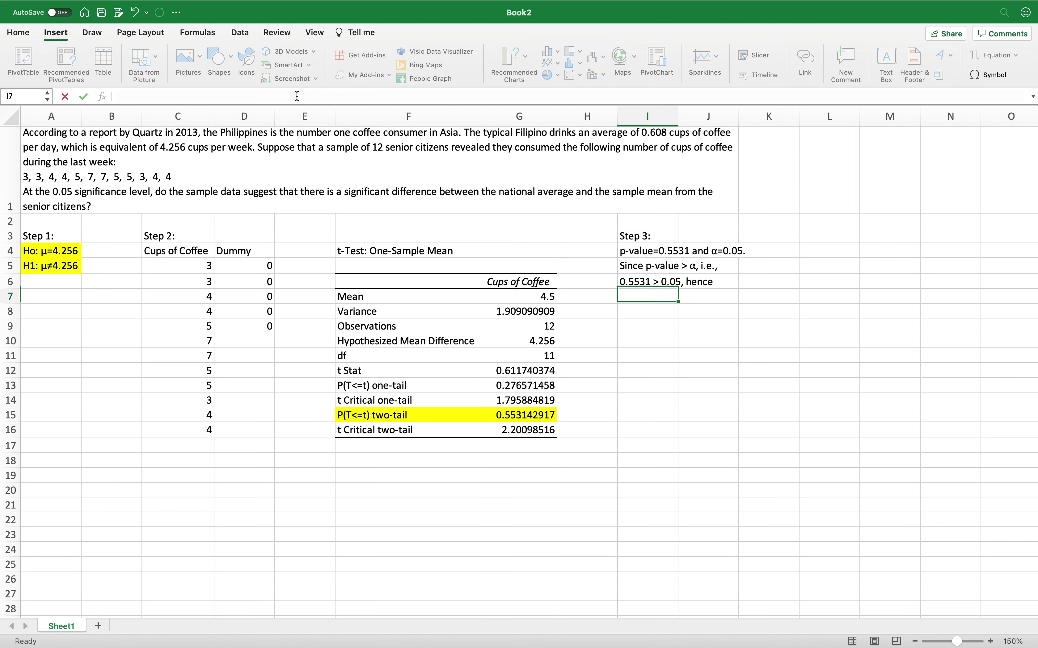
Enter "we do NOT reject Ho." in cell I7.
type("we do")
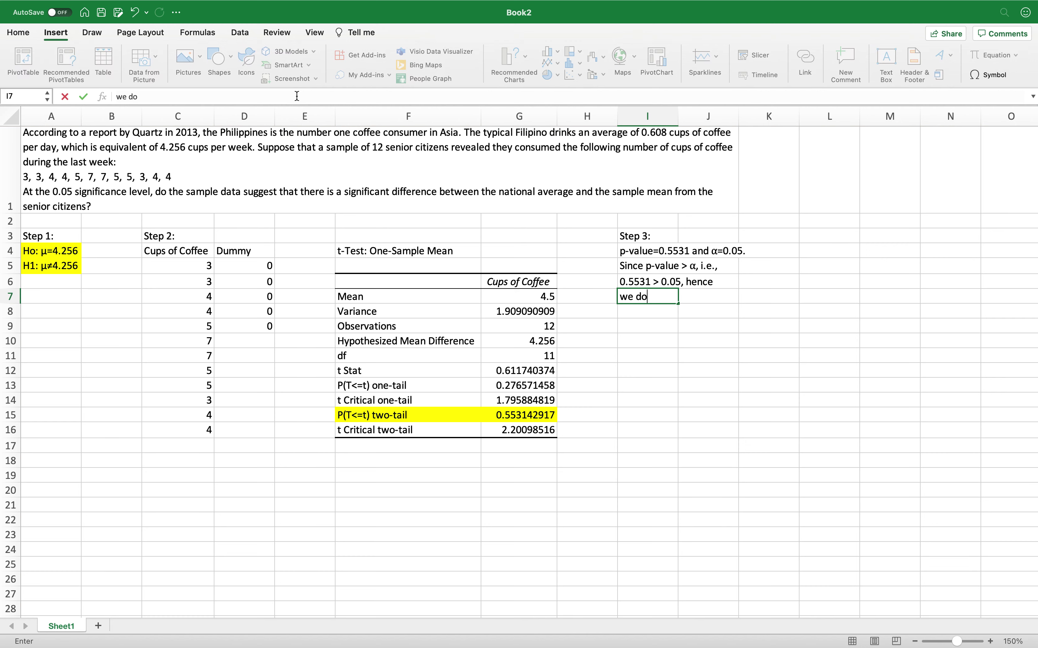
type(" NOT reject Ho")
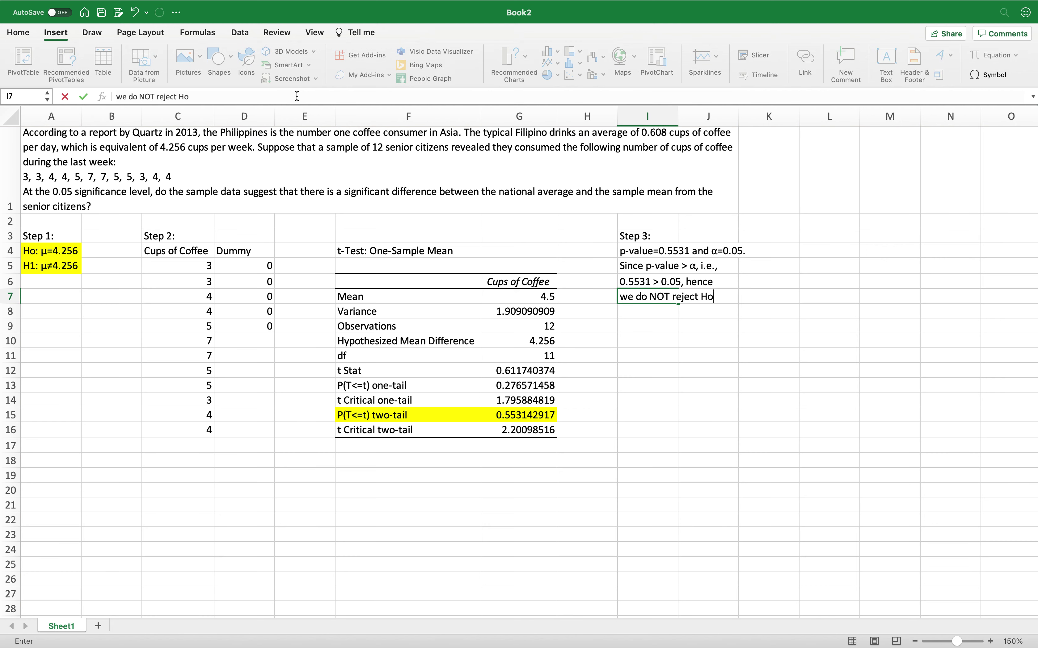
key("Return")
key("Return")
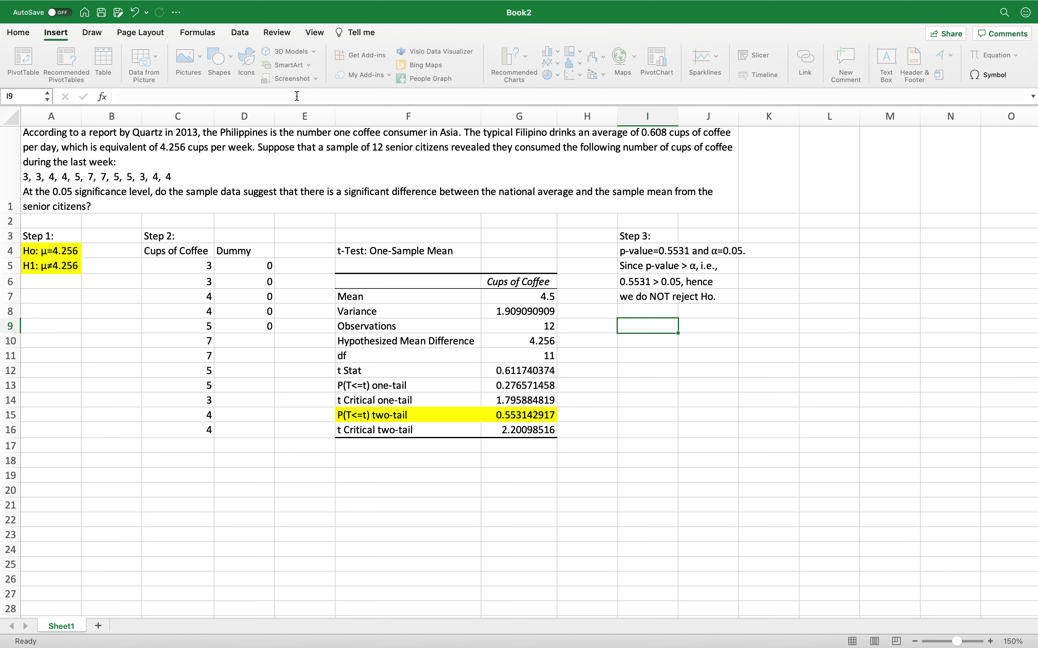
Highlight the Step 3 statements in I4:J7 with yellow fill.
left_click_drag(629, 248, 698, 296)
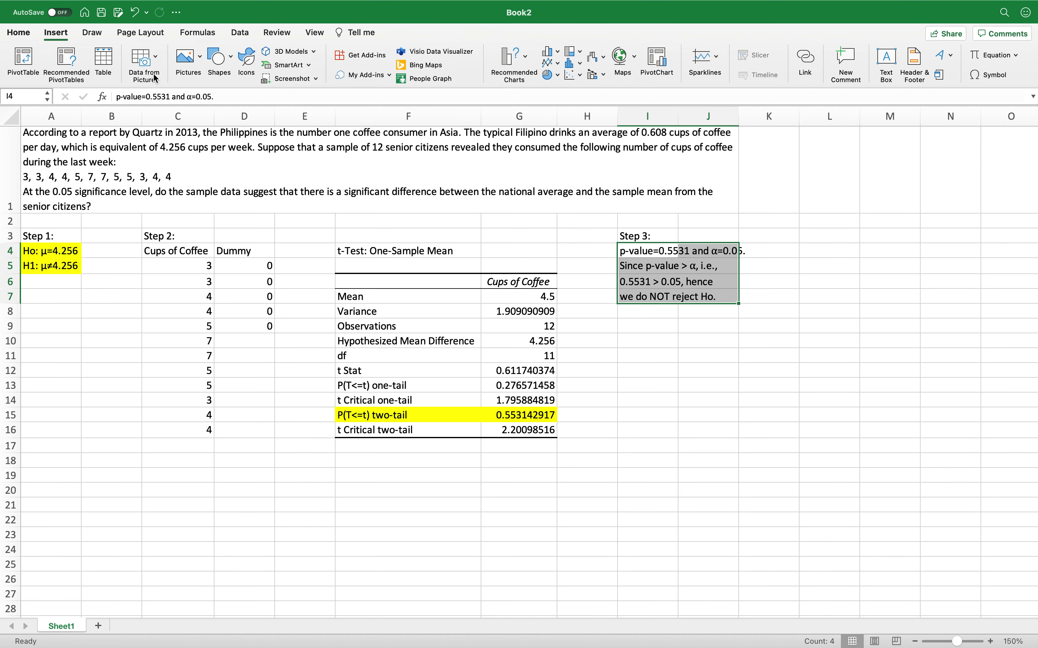
left_click(18, 35)
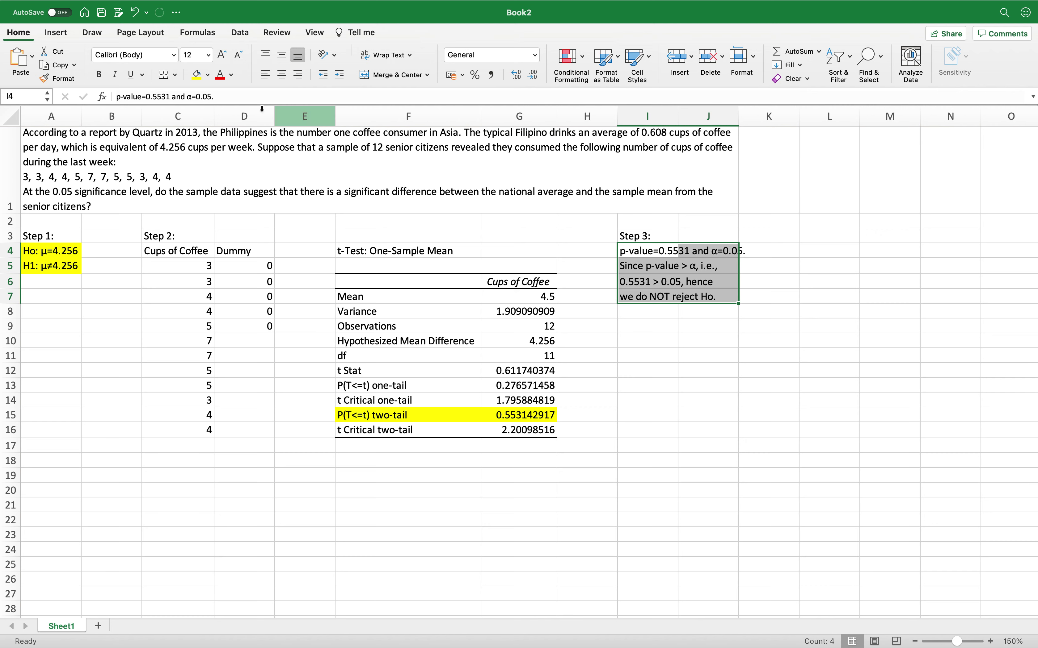
left_click(196, 75)
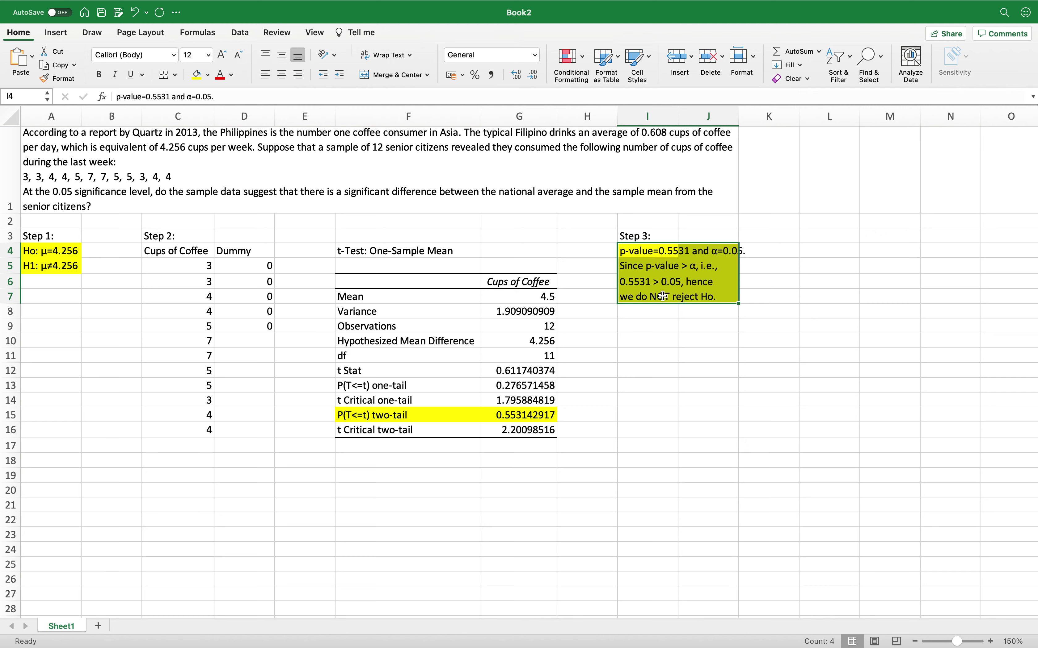
Widen column I so that the Step 3 statements fit within it.
left_click(672, 115)
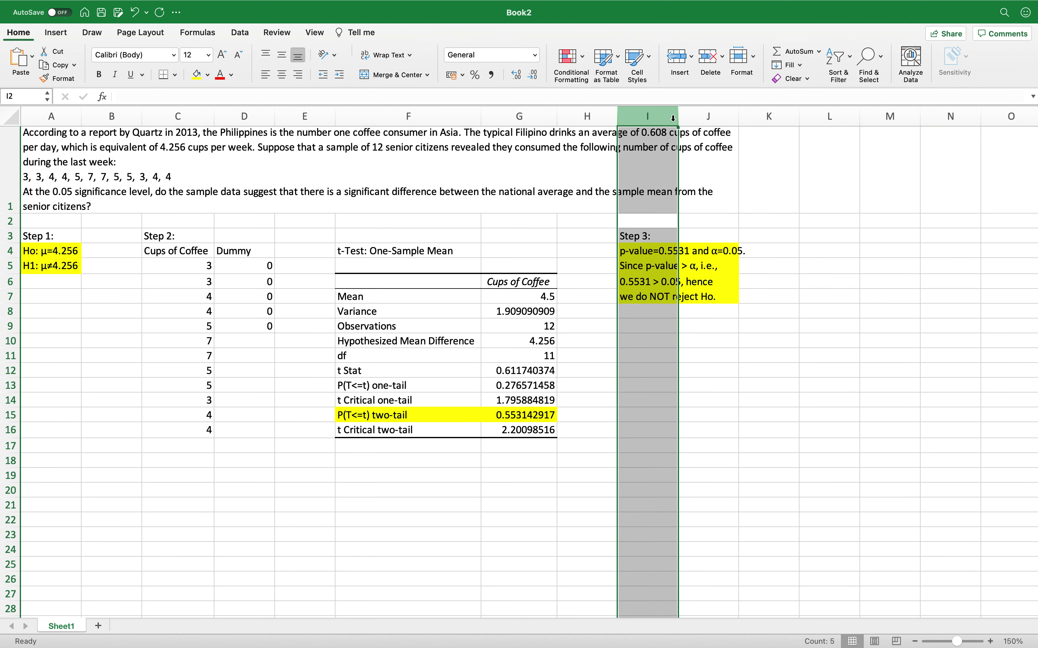
left_click_drag(678, 116, 678, 118)
mouse_move(686, 216)
left_mouse_down()
mouse_move(761, 217)
mouse_move(782, 305)
left_mouse_up()
left_click(782, 371)
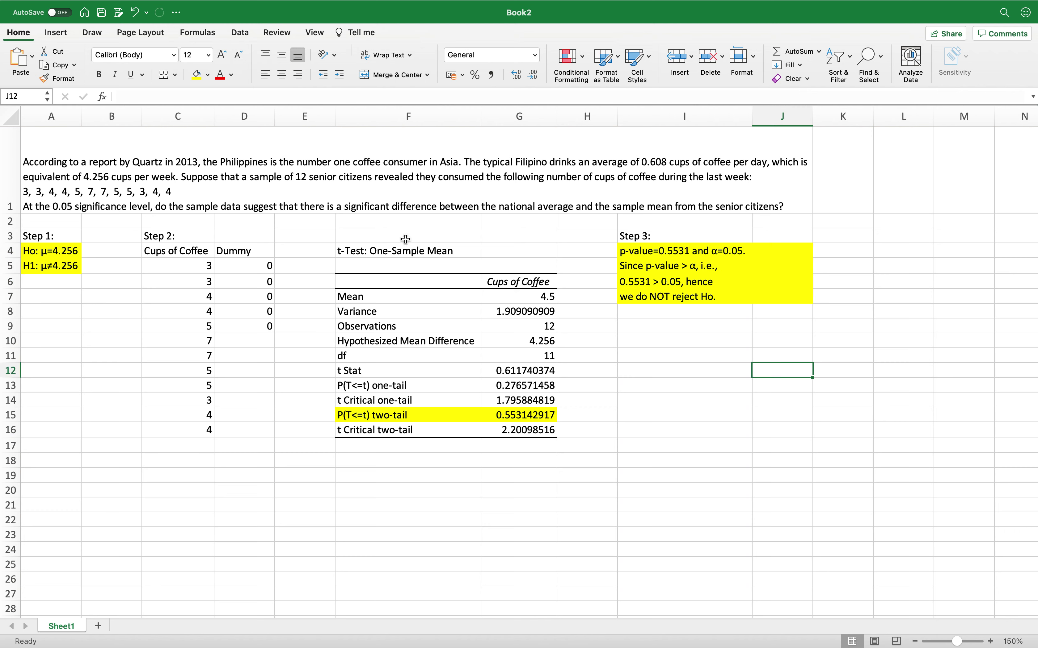
Remove the yellow fill from J4:J8 by copying the format of blank cell J12 onto it.
left_click(58, 80)
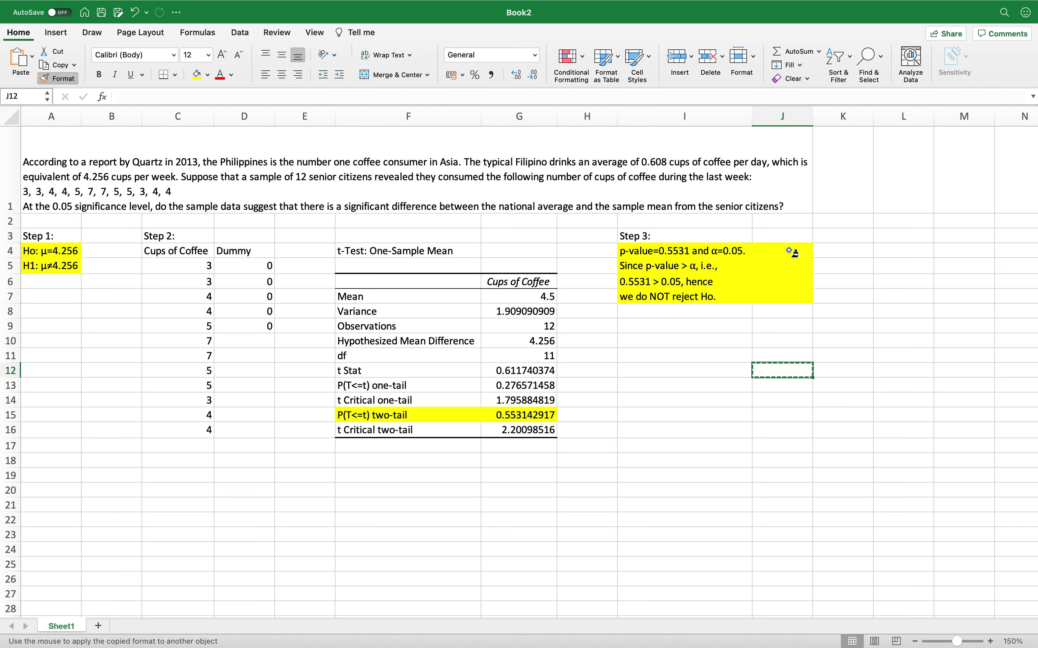
left_click_drag(787, 248, 791, 312)
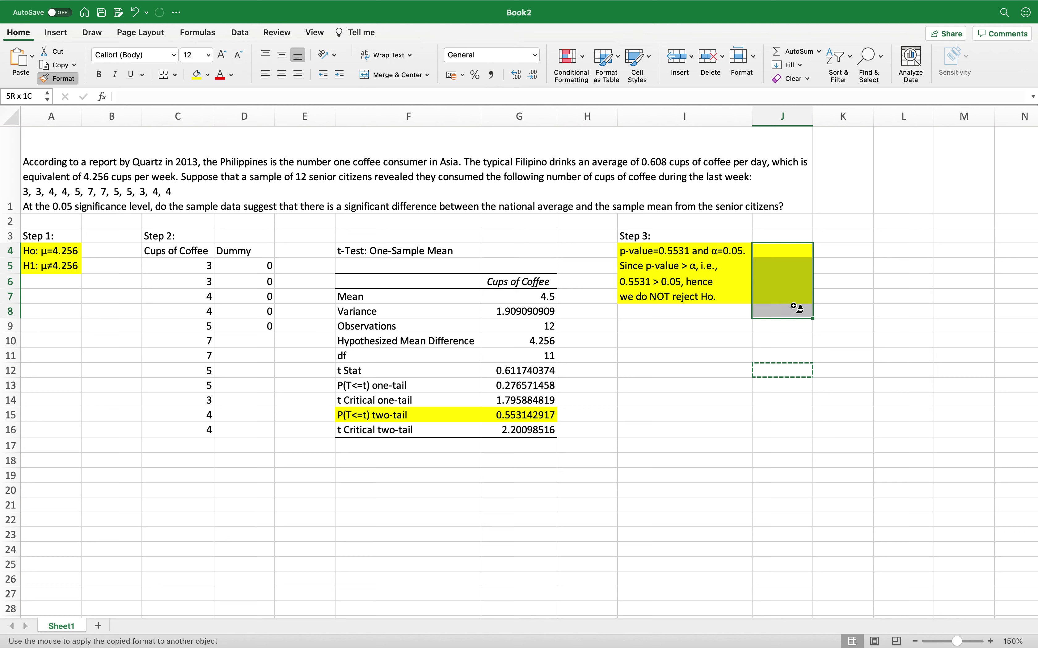
left_click(686, 342)
Enter the heading "Step 4:" in cell I9.
left_click(677, 330)
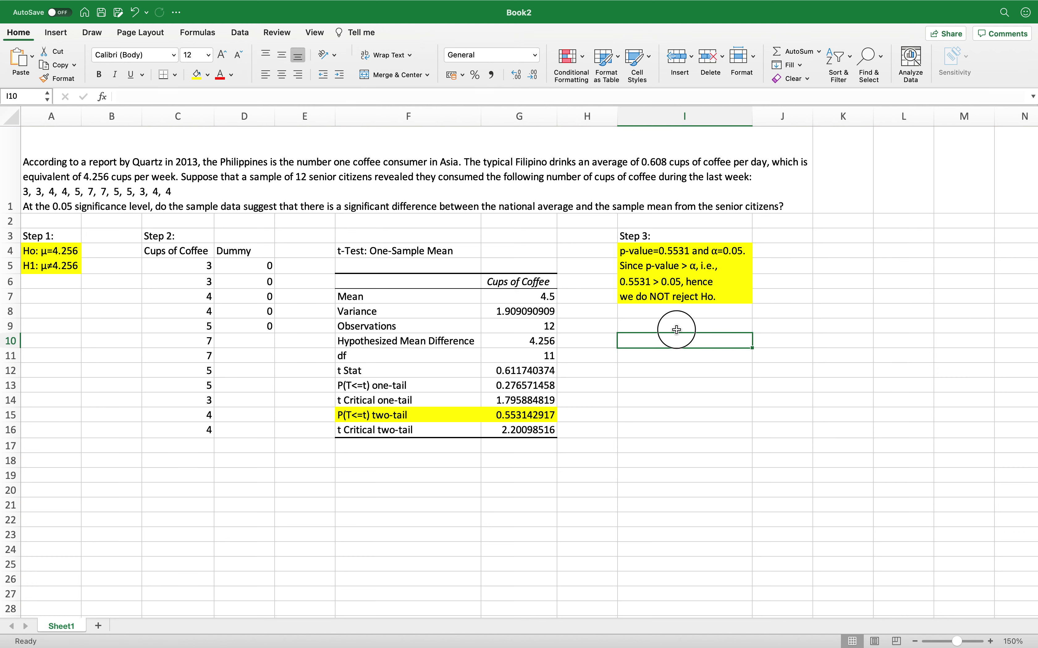
type("Step 4:")
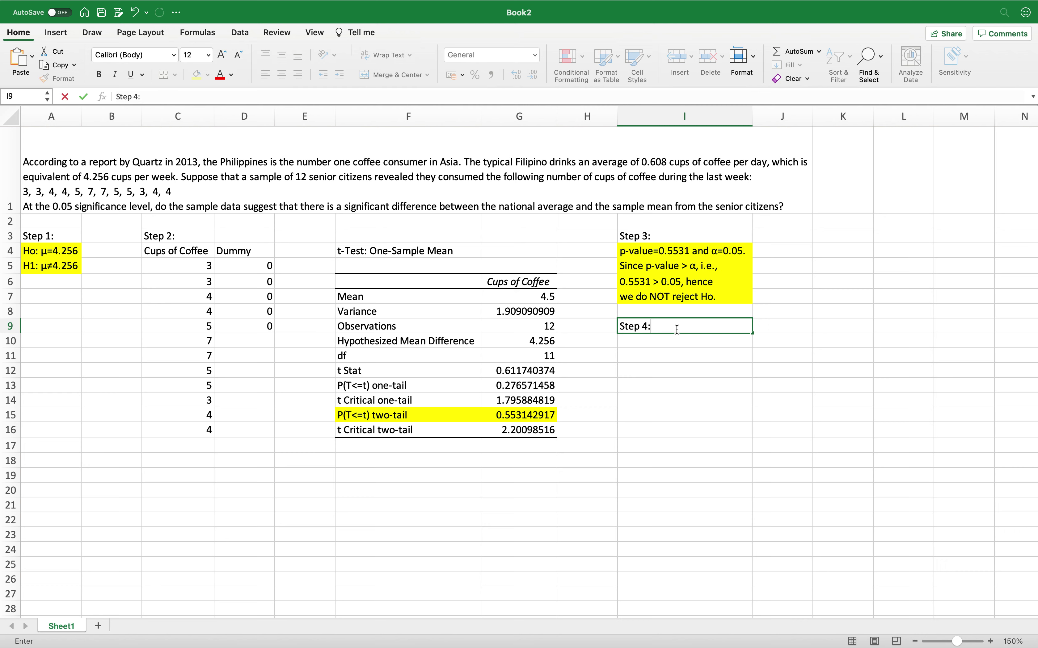
key("Return")
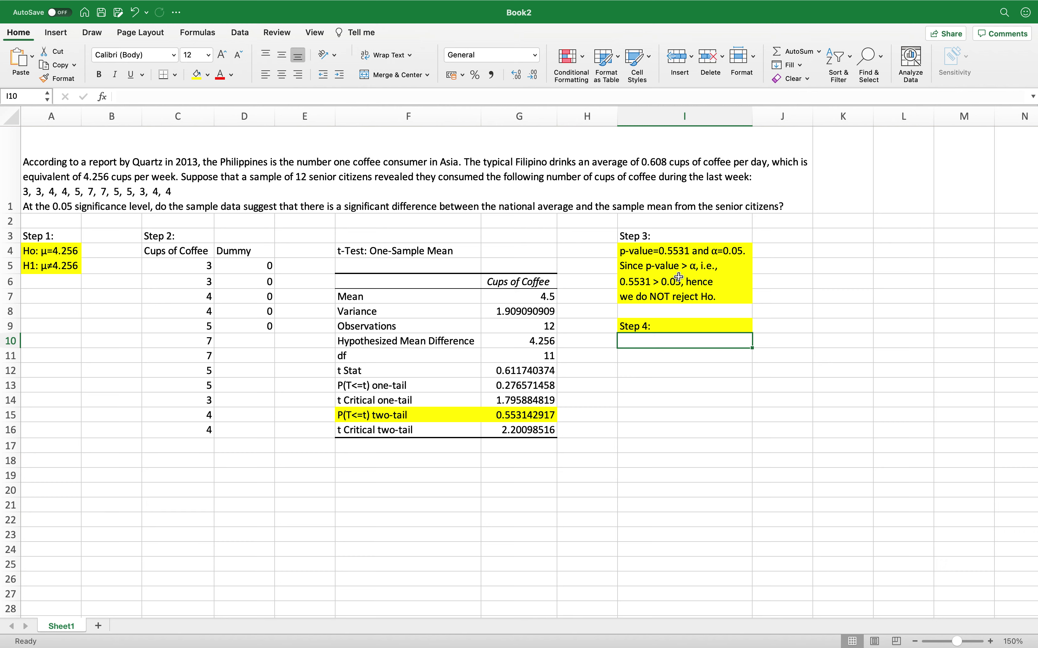
Enter "There is no significant difference between the national average" in cell I10.
type("The")
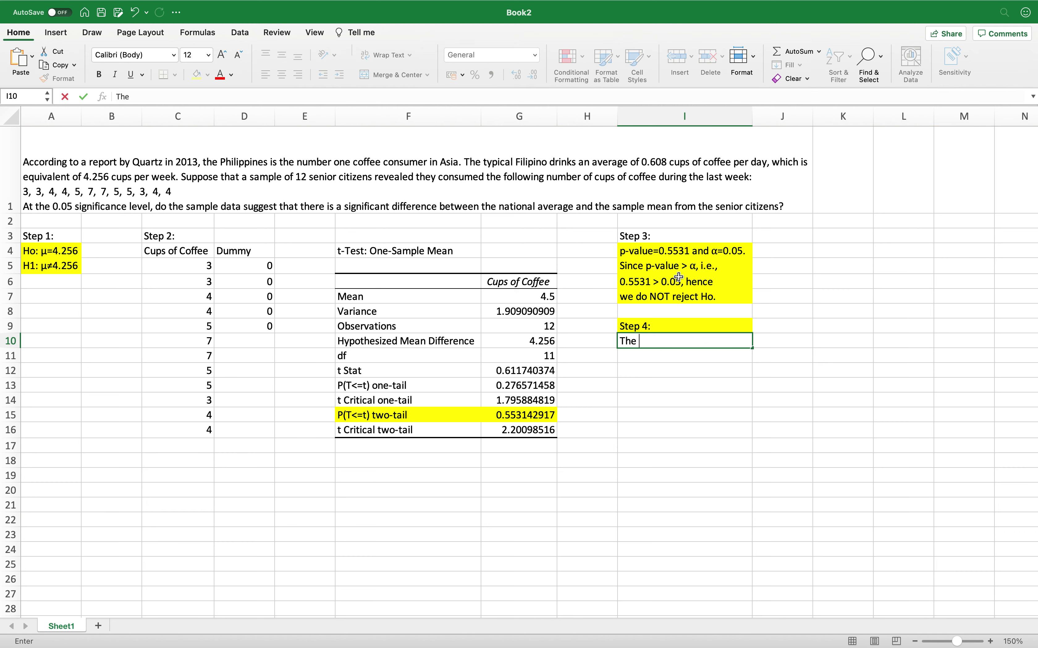
type("re is no signific")
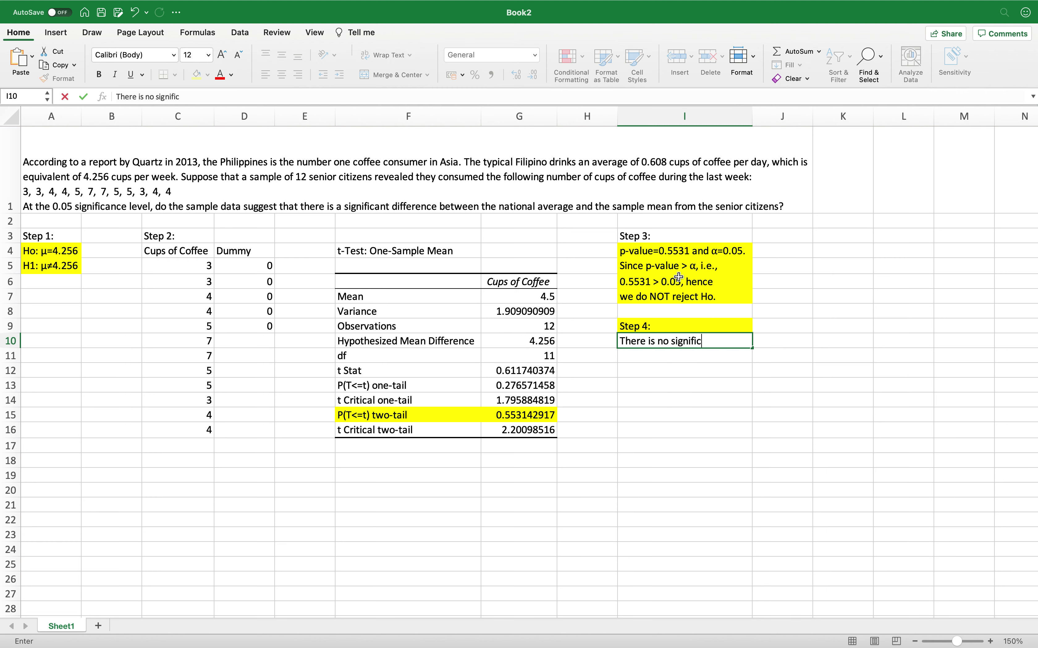
type("ant difference between the")
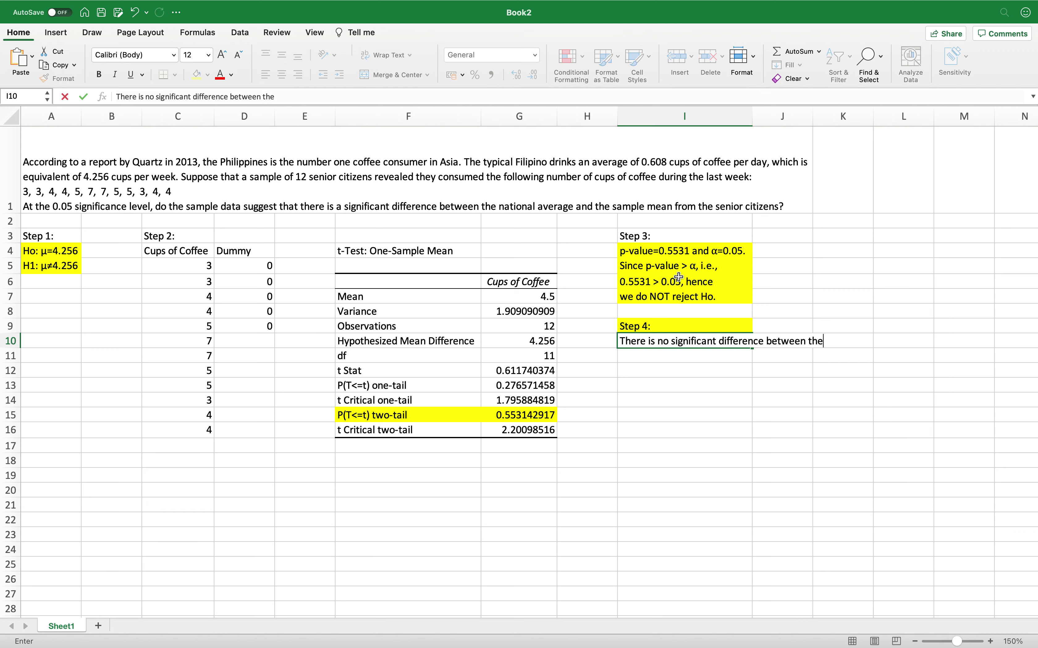
type(" national average")
key("Return")
Enter "and the sample mean from the senior citizens." in cell I11.
type("and ")
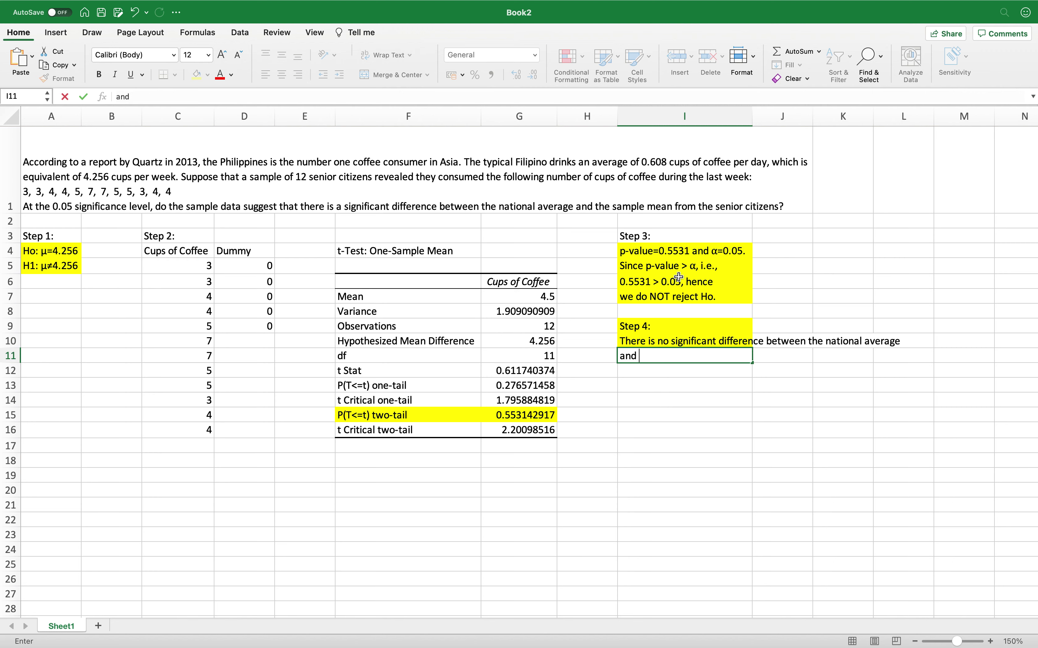
type("the sample mean fro")
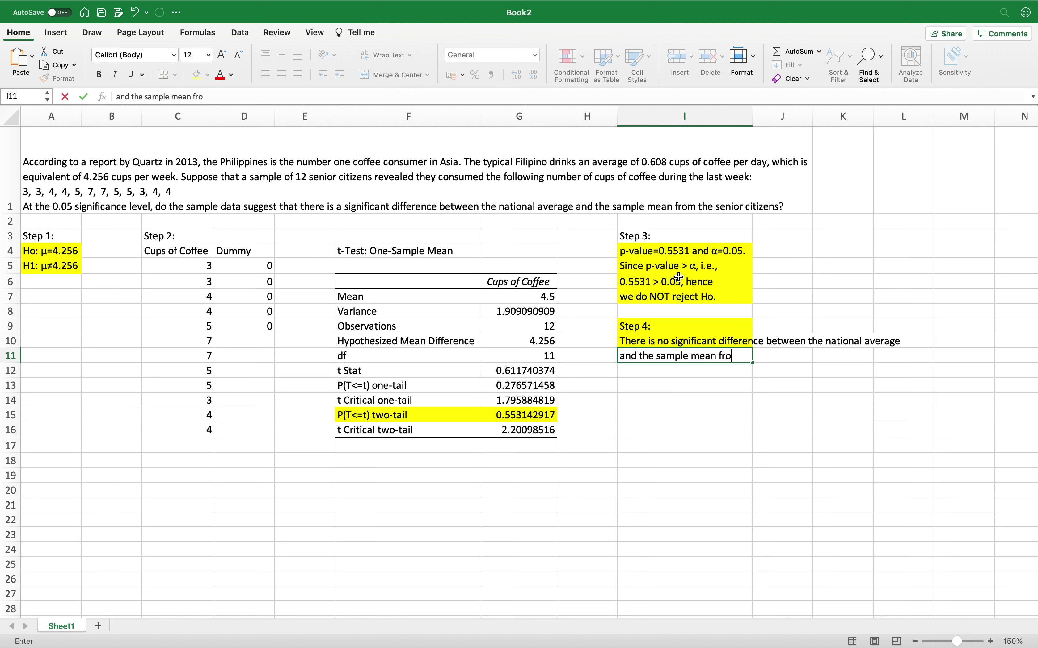
type("m the senior citizens.")
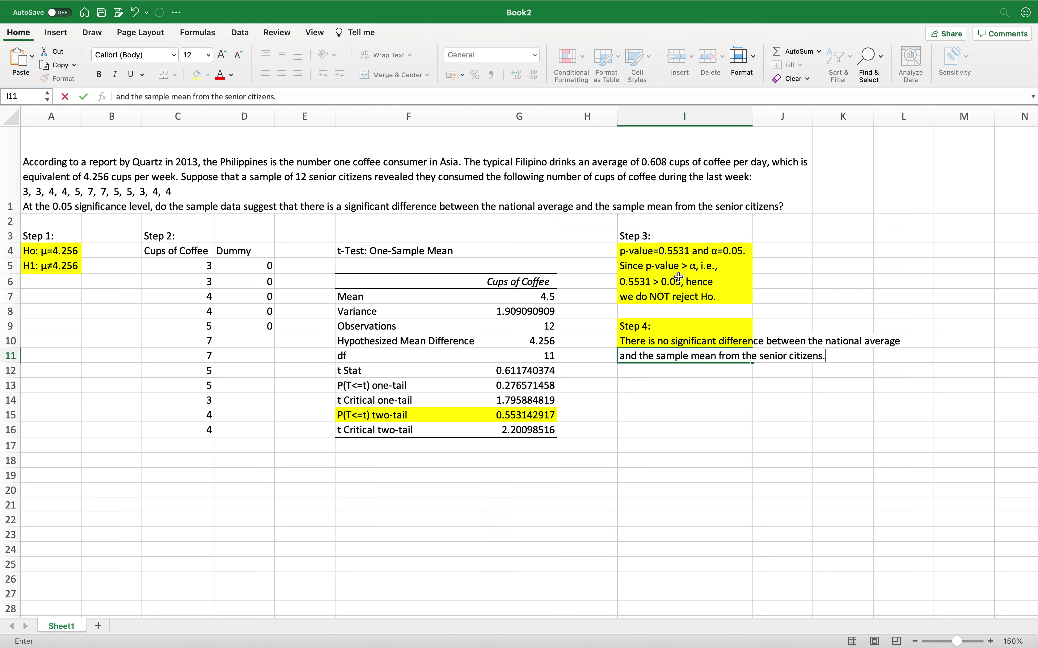
key("Return")
Remove the yellow fill from the Step 4 heading in I9 by copying the format of blank cell K5 onto it.
left_click(711, 320)
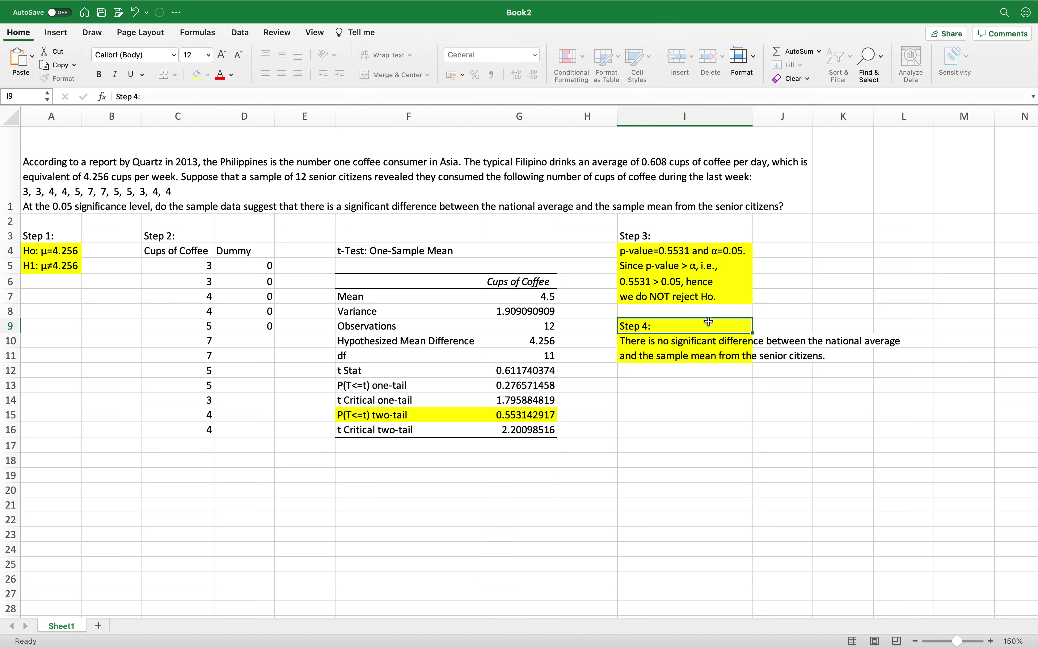
left_click(815, 272)
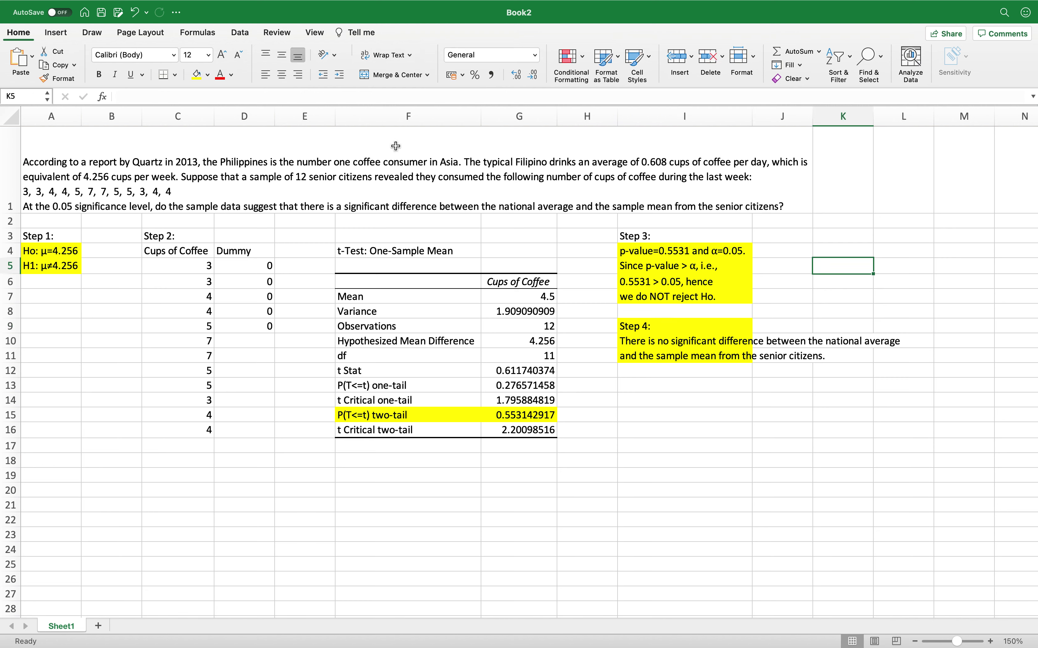
left_click(59, 78)
left_click(693, 323)
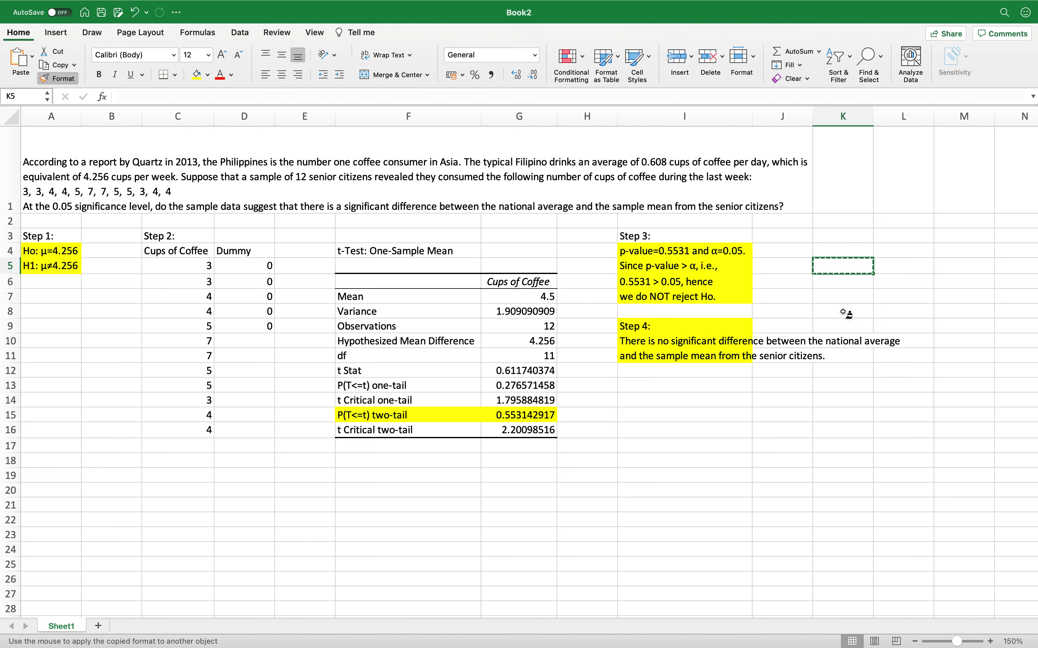
left_click(879, 310)
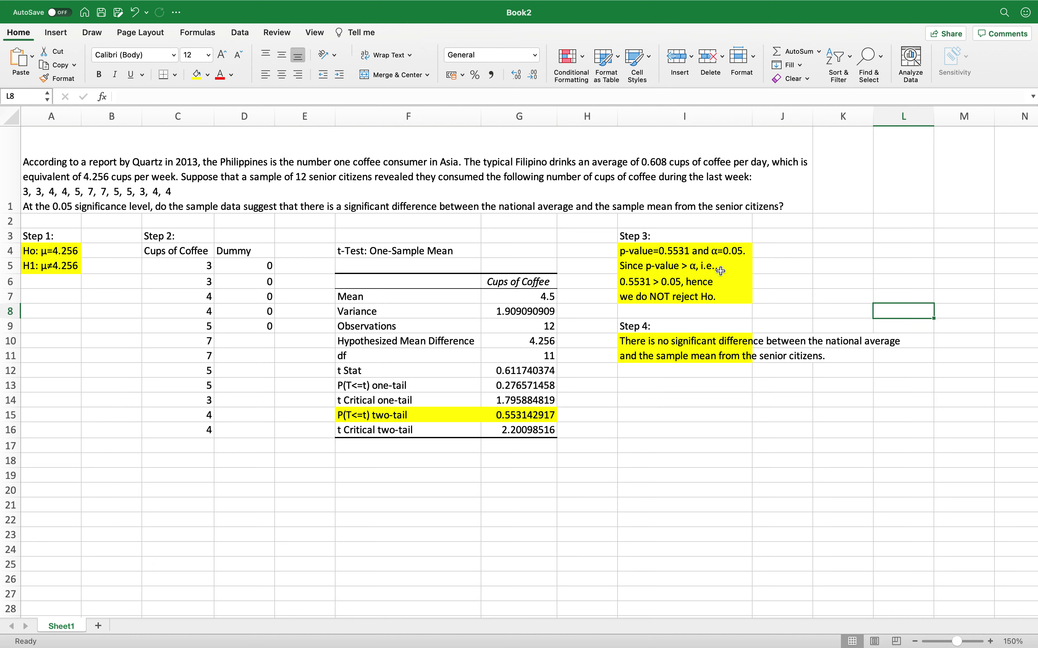
Extend the yellow highlight of the Step 4 conclusion across J10:L11.
left_click_drag(772, 341, 887, 360)
left_click(196, 75)
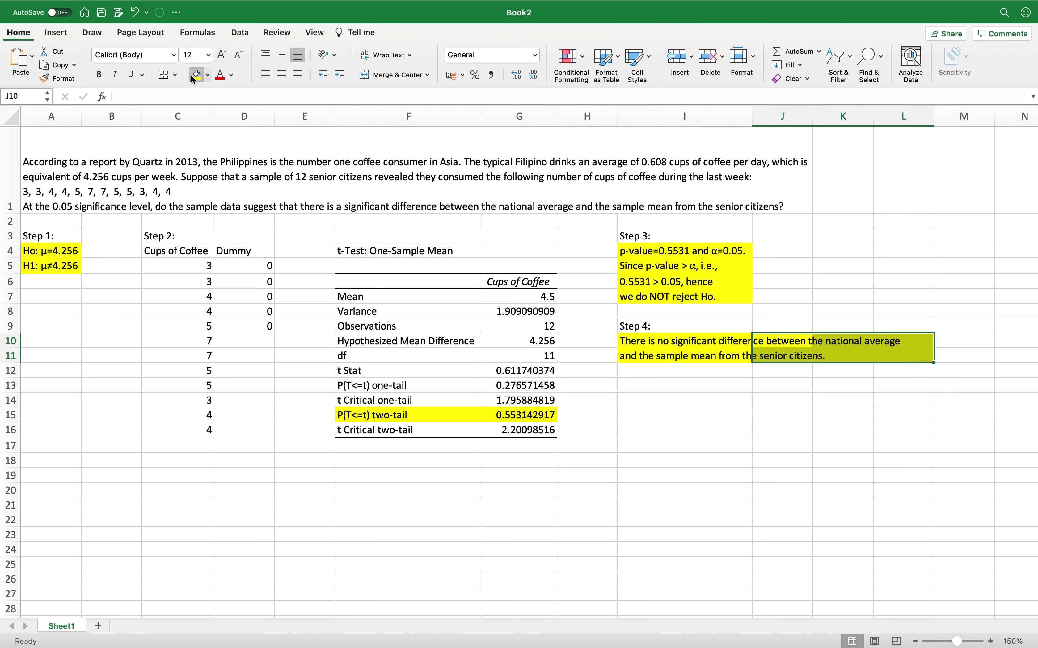
left_click(636, 532)
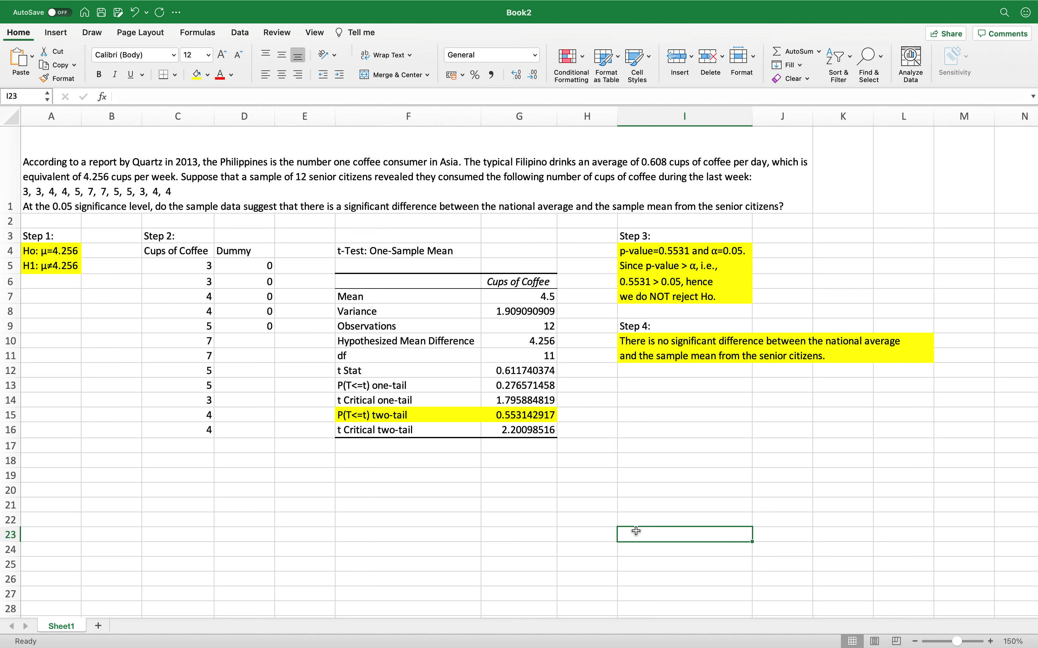
Make the Step 1 to Step 4 headings in A3, C3, I3 and I9 bold.
left_click(57, 235)
key("super+b")
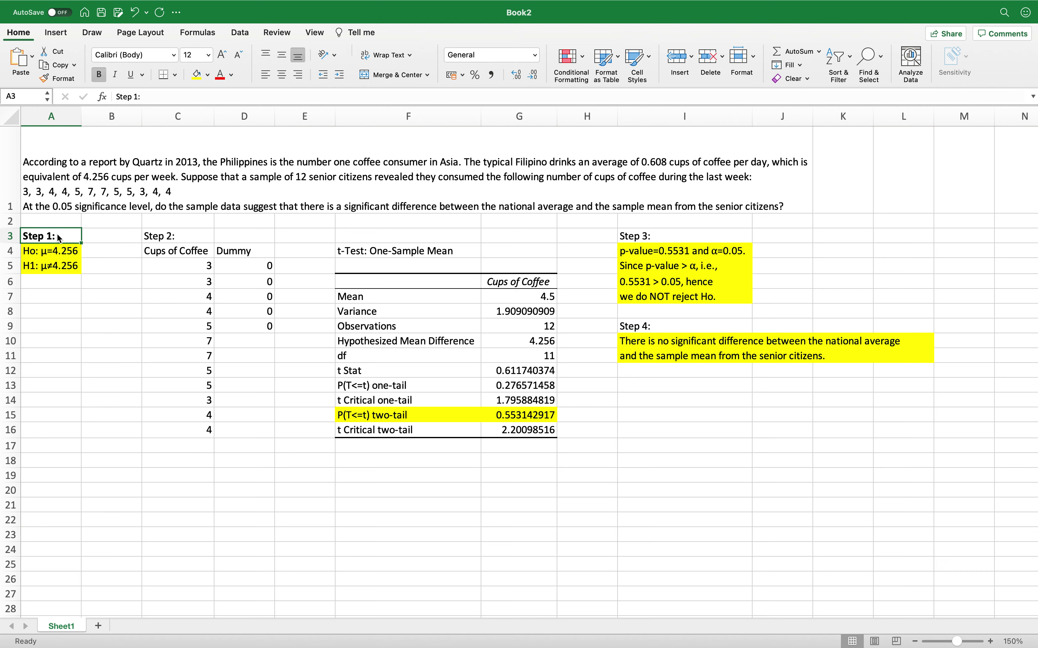
left_click(174, 240)
key("super+b")
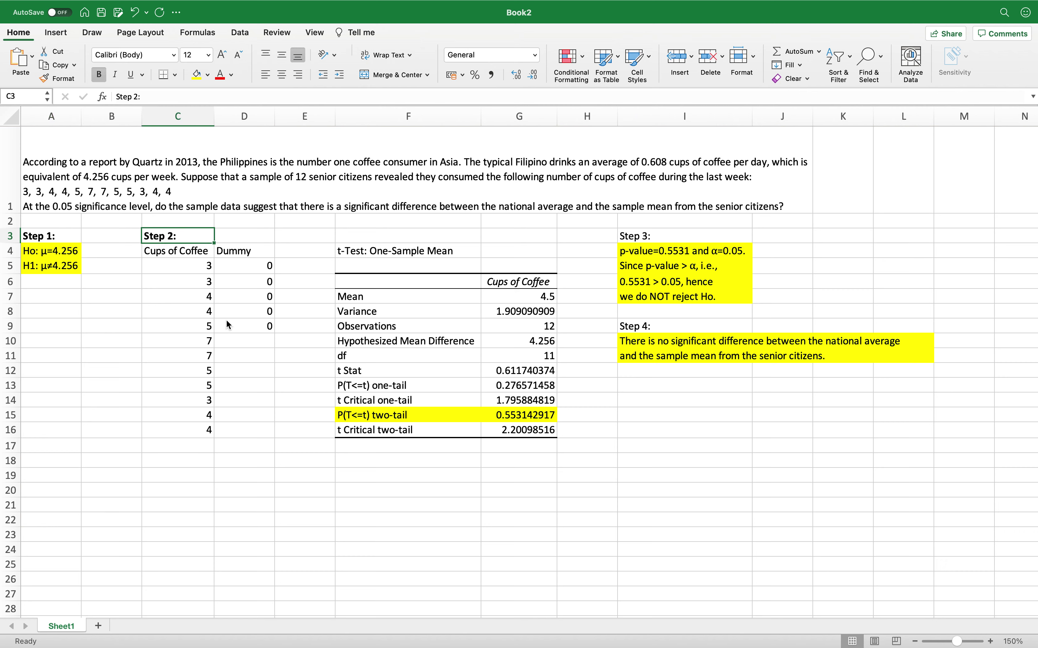
left_click(644, 238)
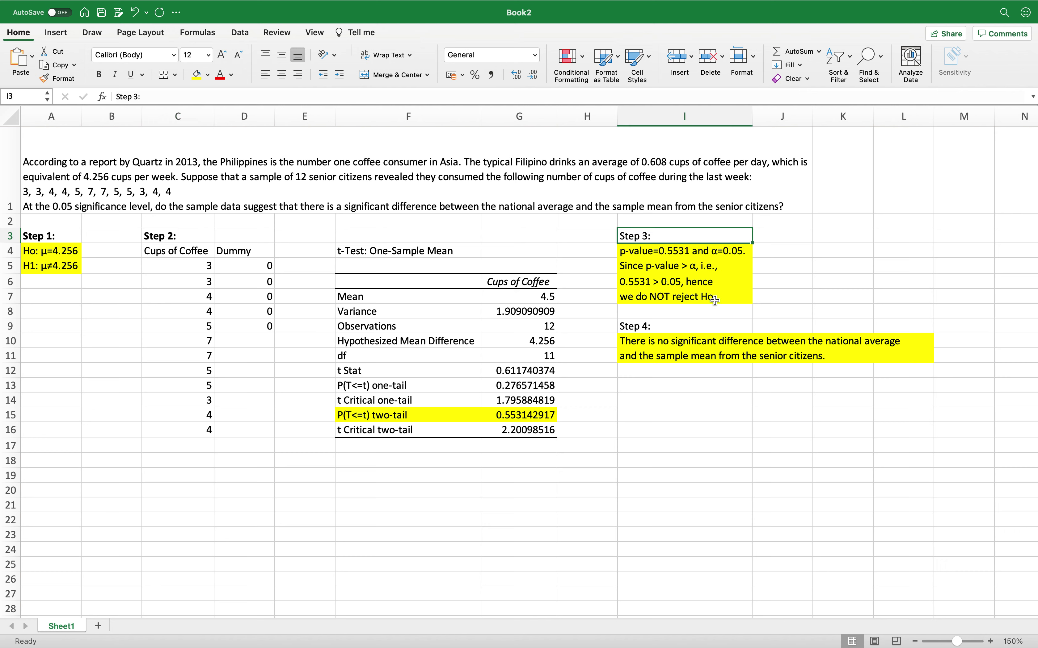
key("super+b")
left_click(663, 330)
key("super+b")
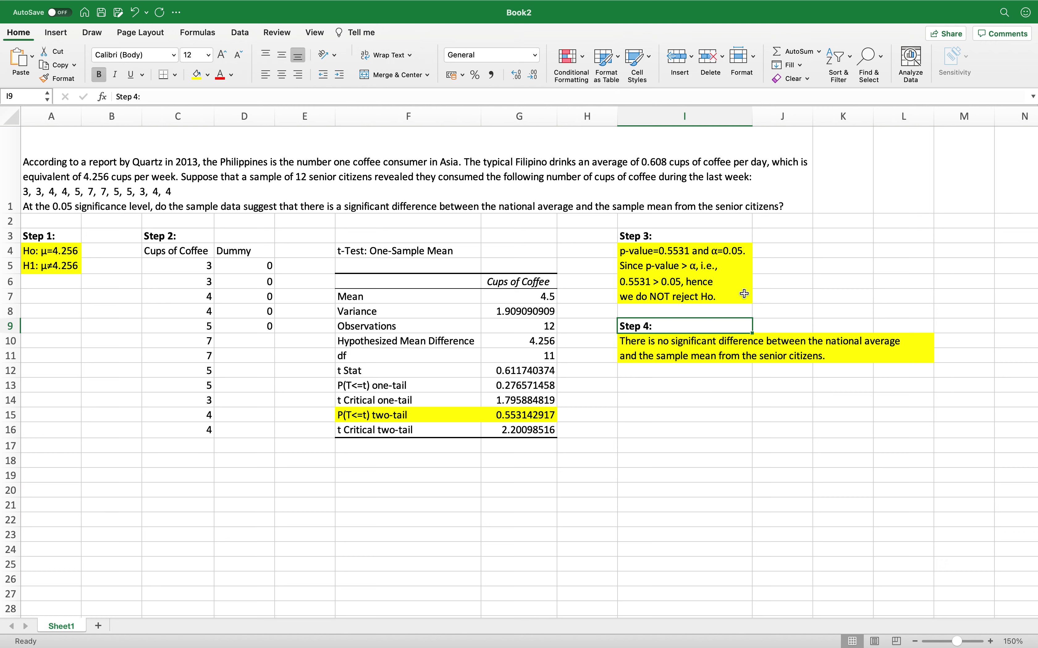
mouse_move(560, 3)
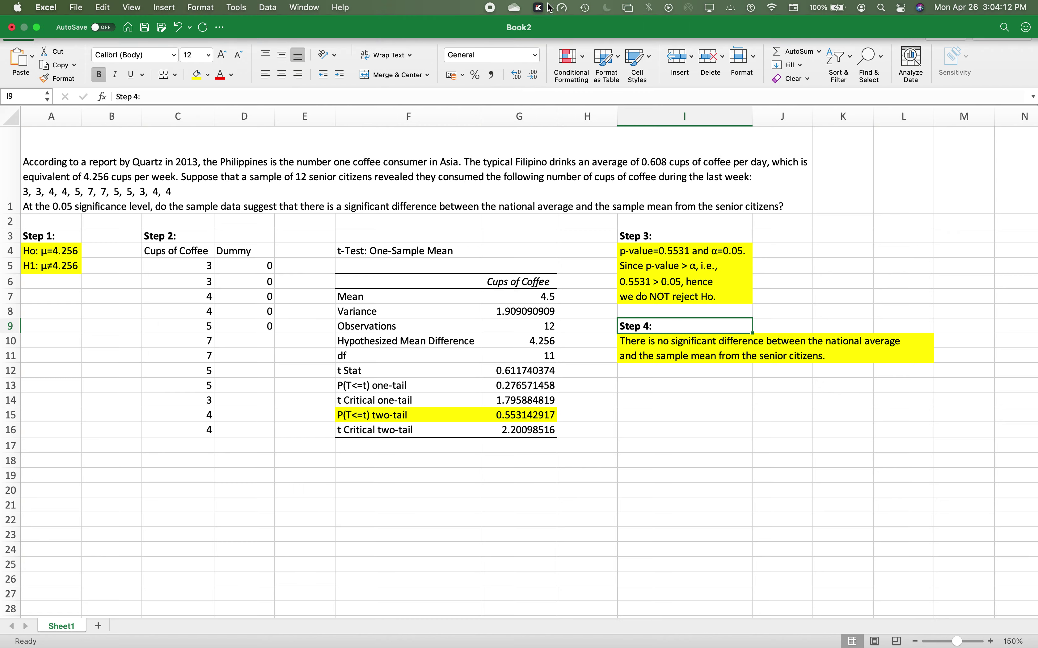